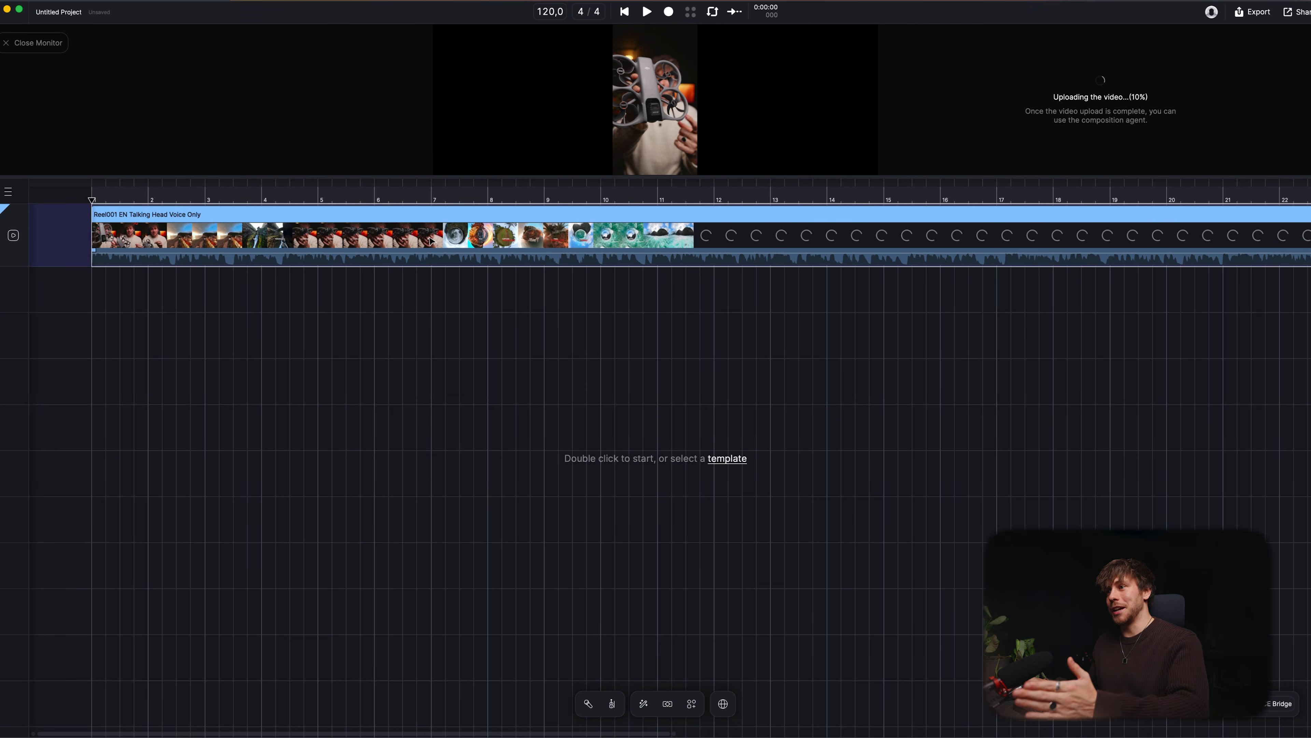
Step: Open the composition agent's prompt panel for the talking-head video
drag(645, 175, 642, 380)
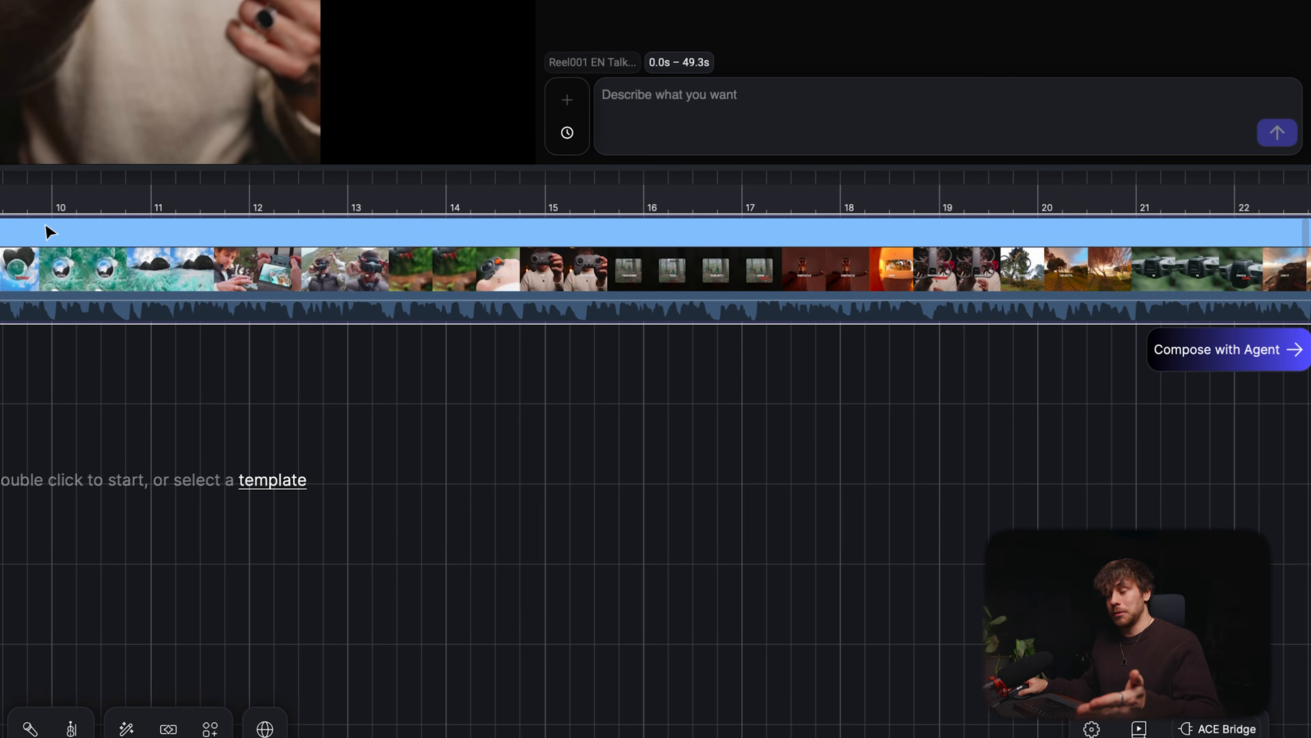
click(1199, 355)
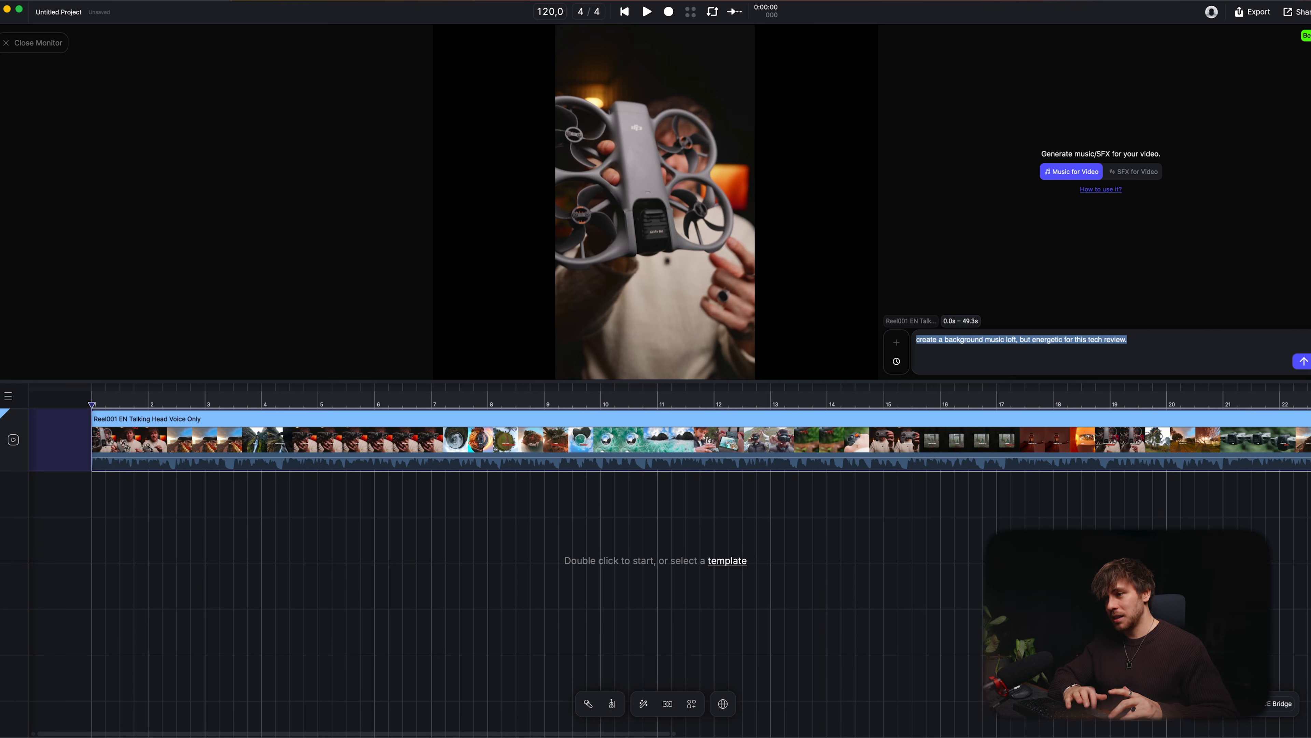
Step: Switch to the AI chat assistant and ask it to fine-tune the audio creation prompt for energetic lo-fi background music
key(alt+space)
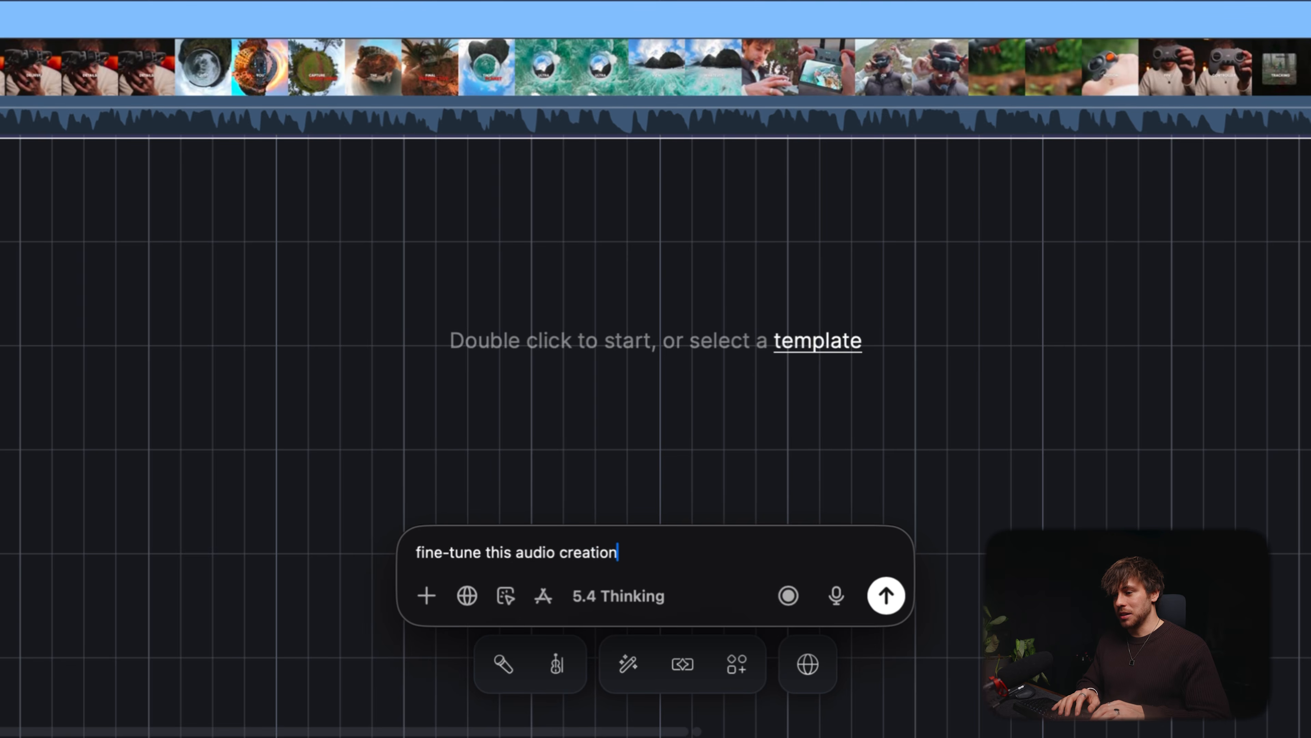
text(:)
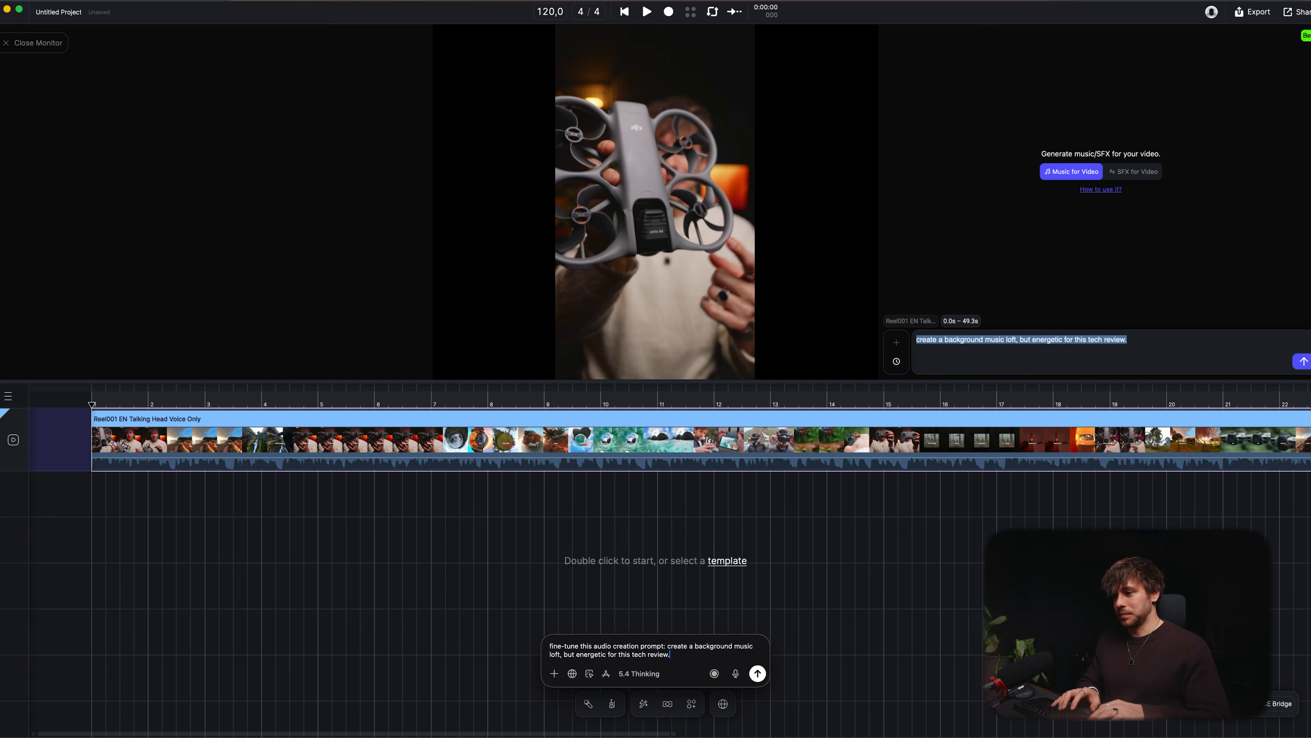
Step: Copy the refined energetic lo-fi prompt from the chat and paste it into the agent's music prompt box
drag(568, 463, 177, 66)
drag(168, 161, 291, 214)
key(super+c)
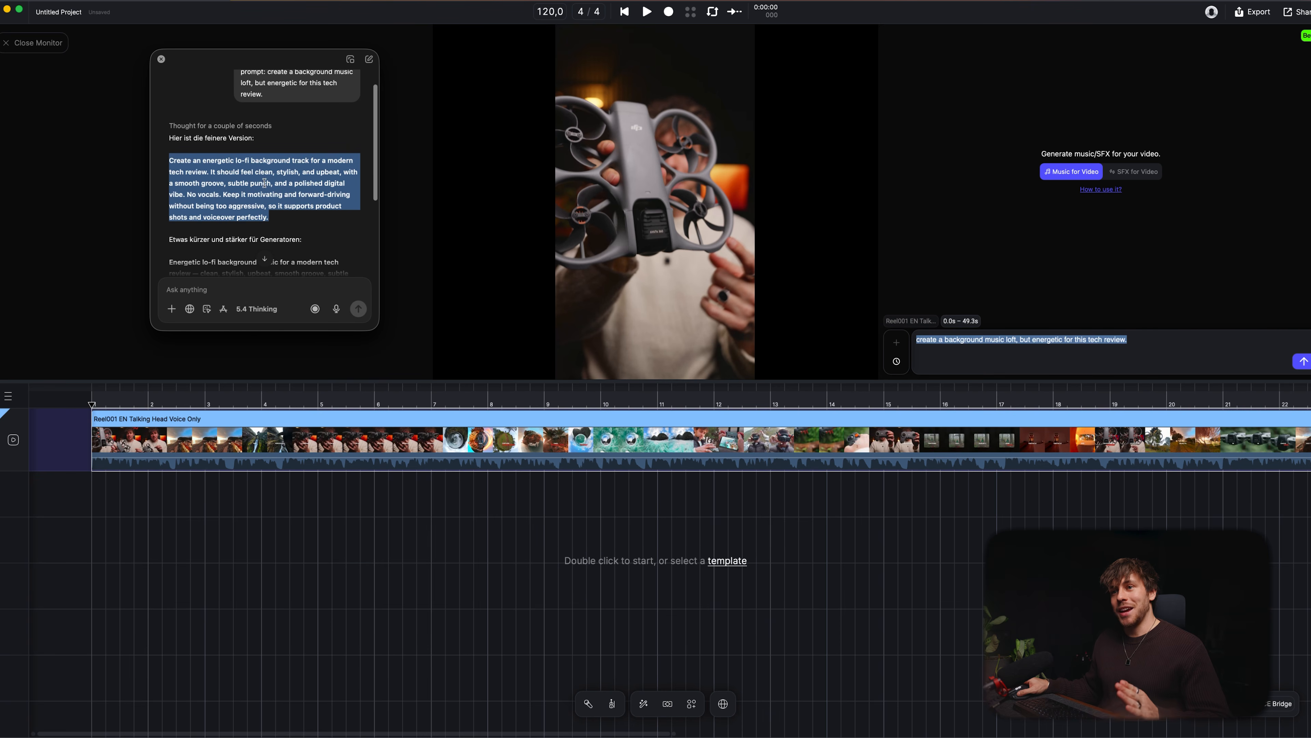
click(1045, 342)
key(super+v)
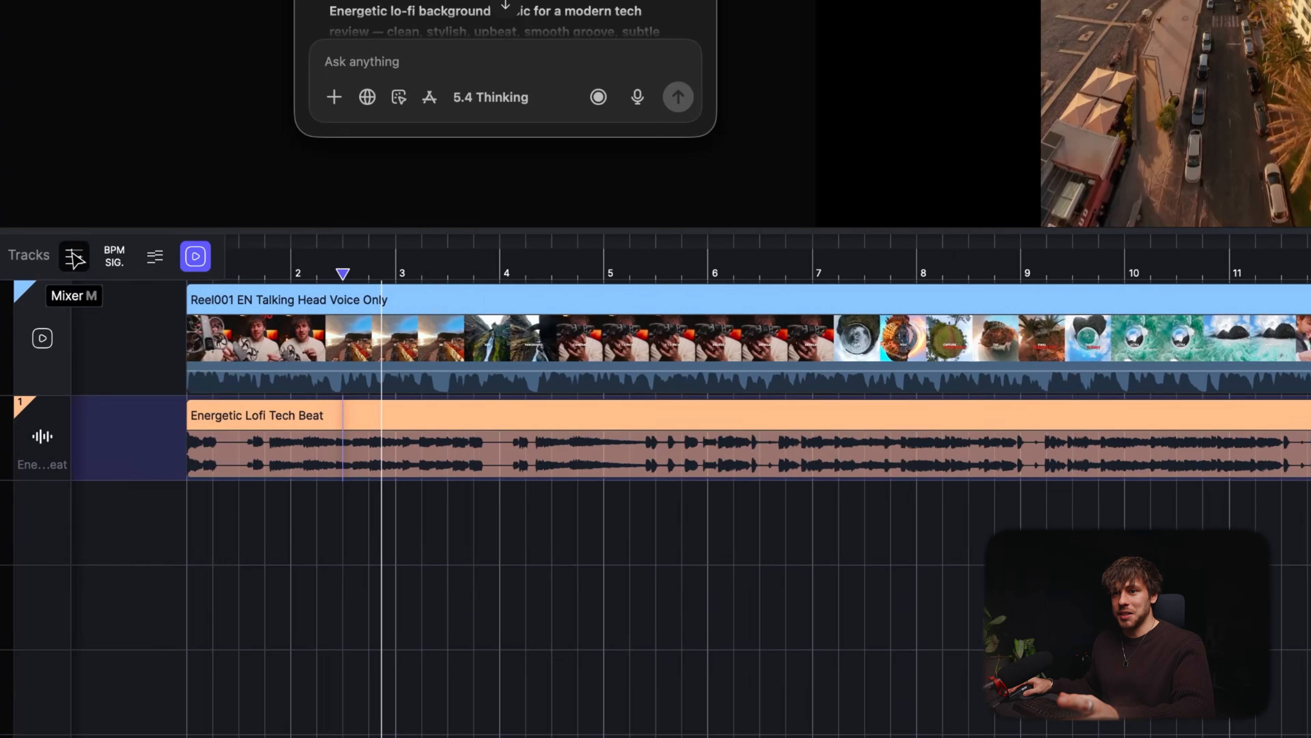
Step: Open the mixer, lower the Energetic Lofi Tech Beat track's volume to about -24.8, and play back
click(43, 402)
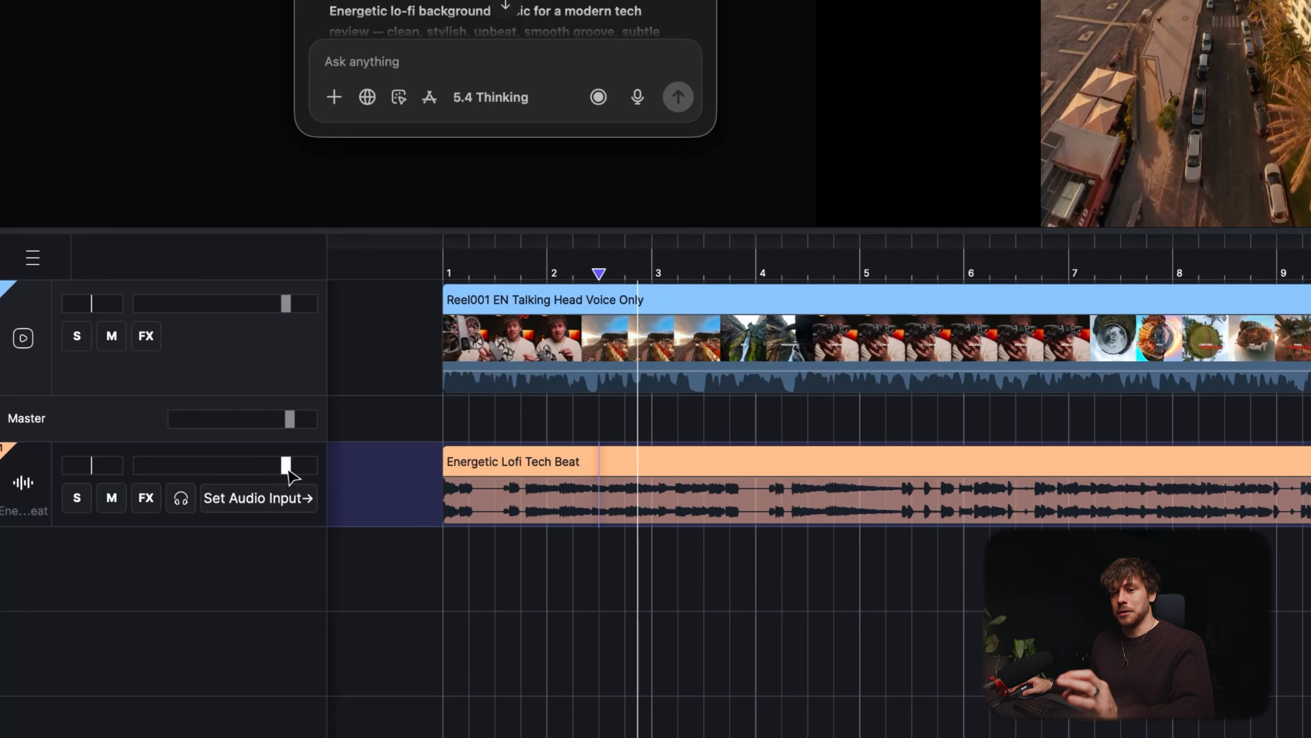
drag(285, 465, 207, 470)
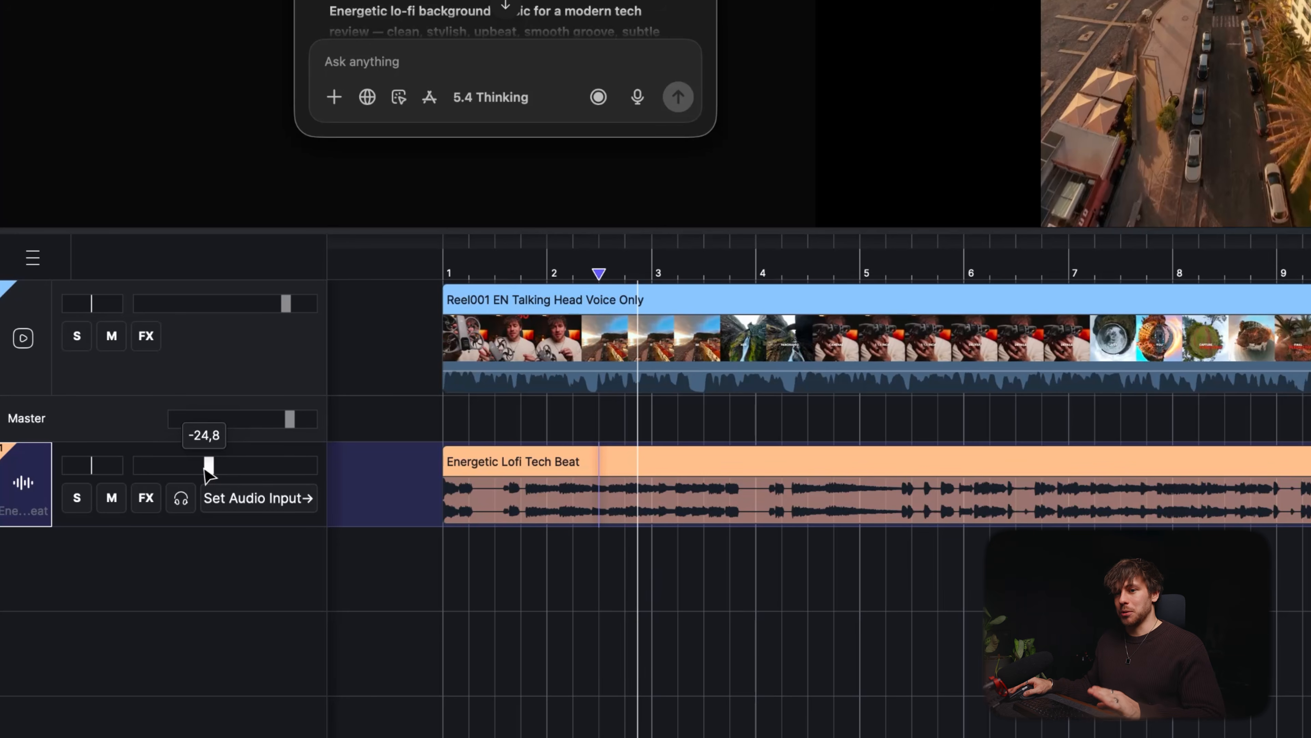
key(space)
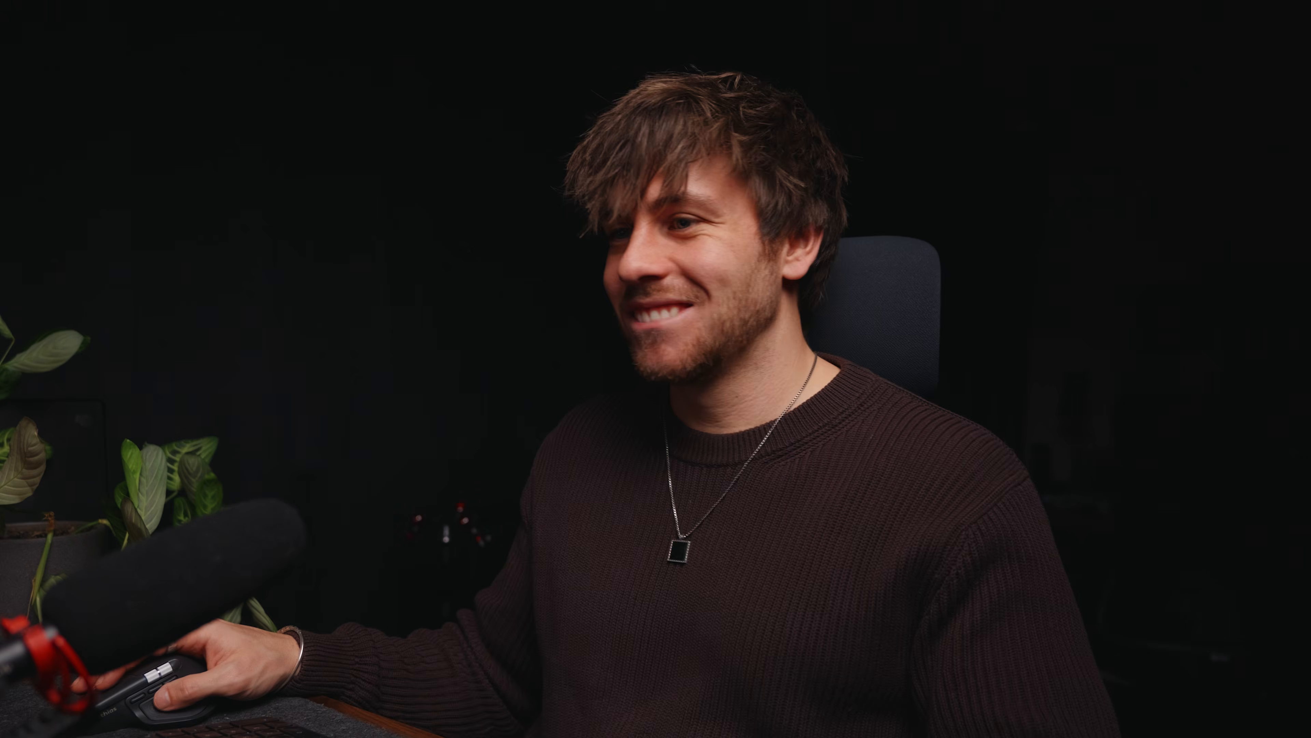
Step: Split the Energetic Lofi Tech Beat clip with the Stem Splitter using the Professional: 6 stems option
click(406, 411)
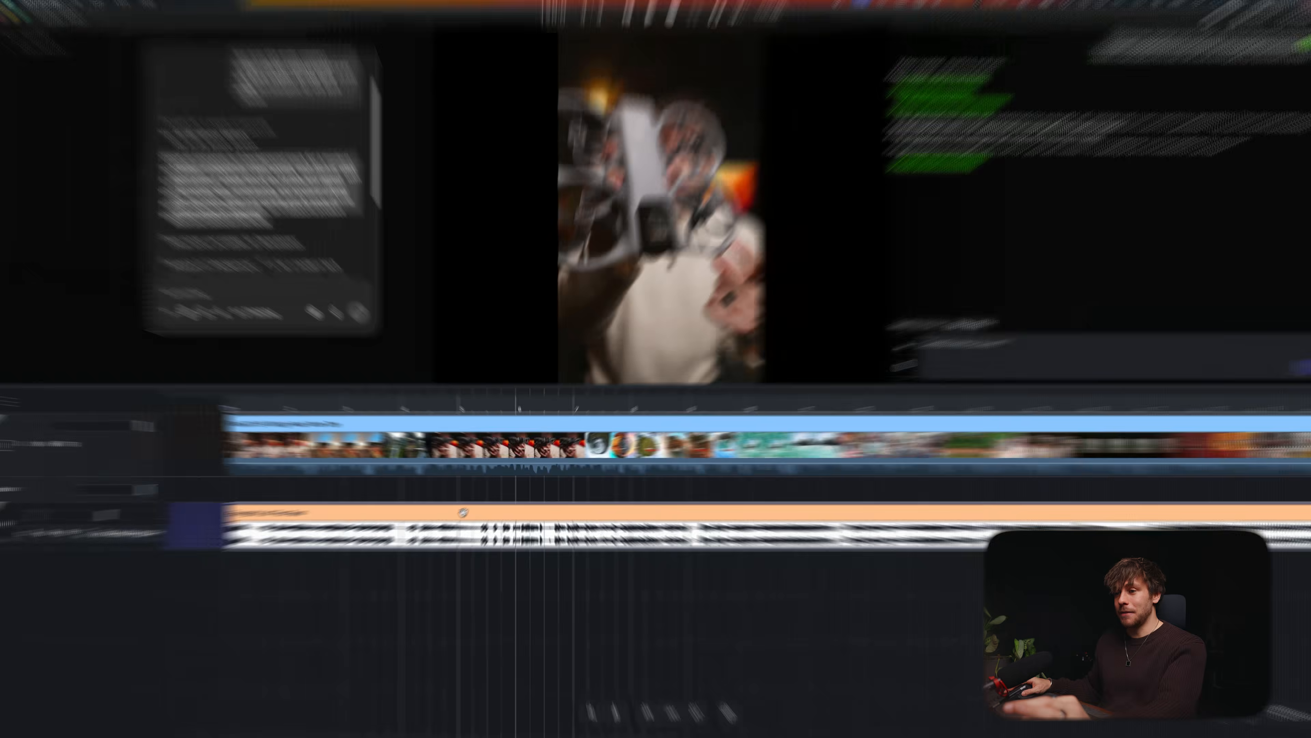
right_click(463, 512)
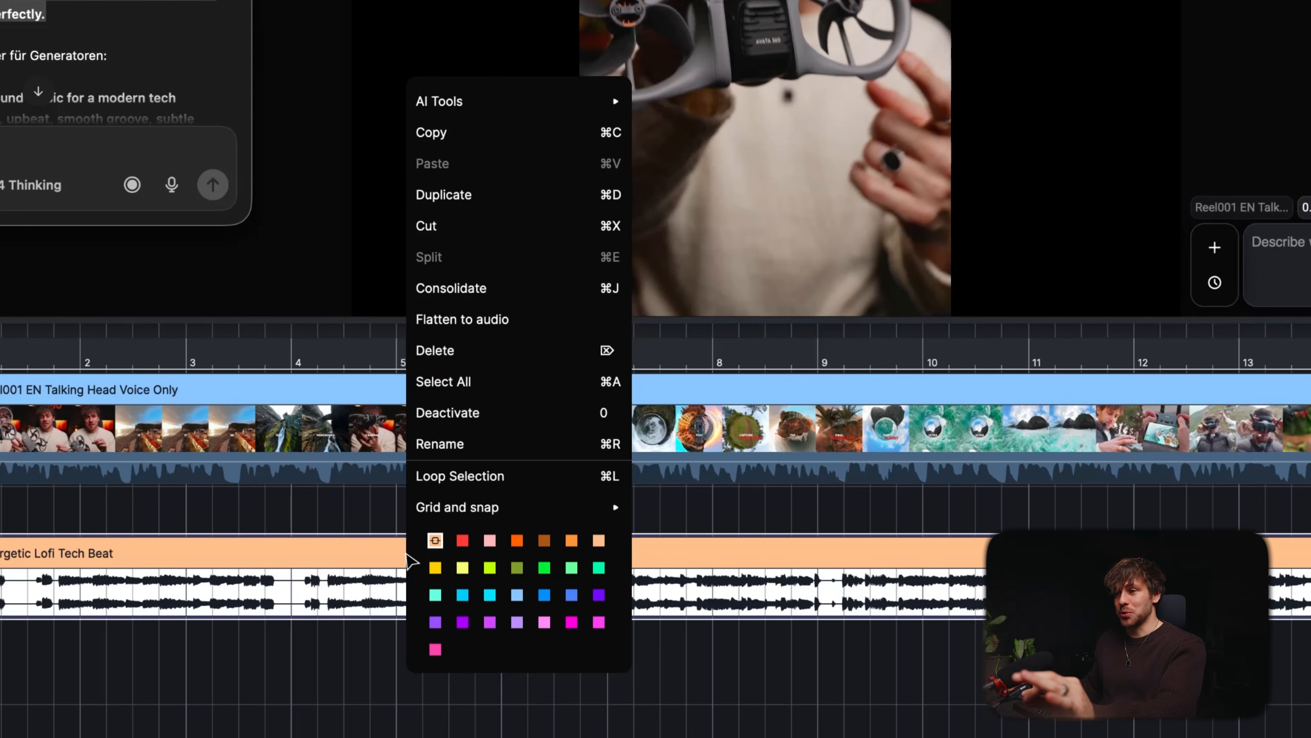
mouse_move(570, 107)
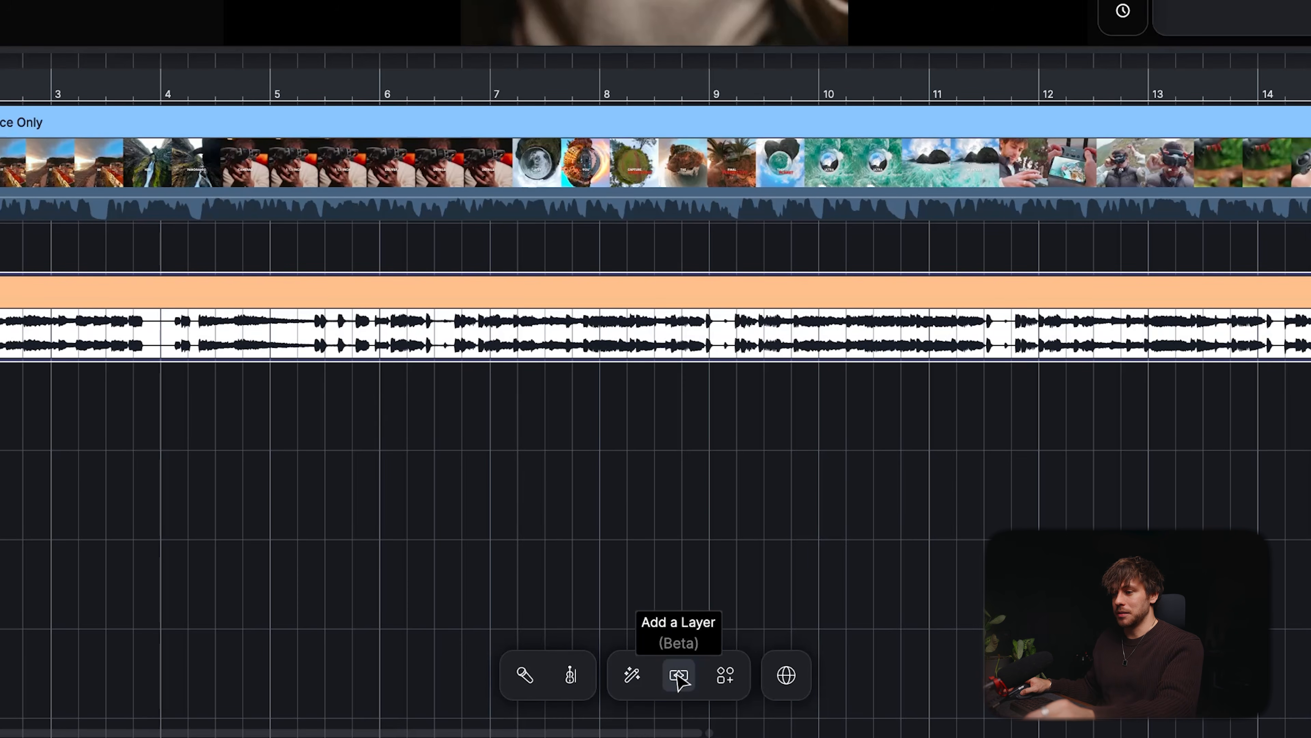
click(725, 681)
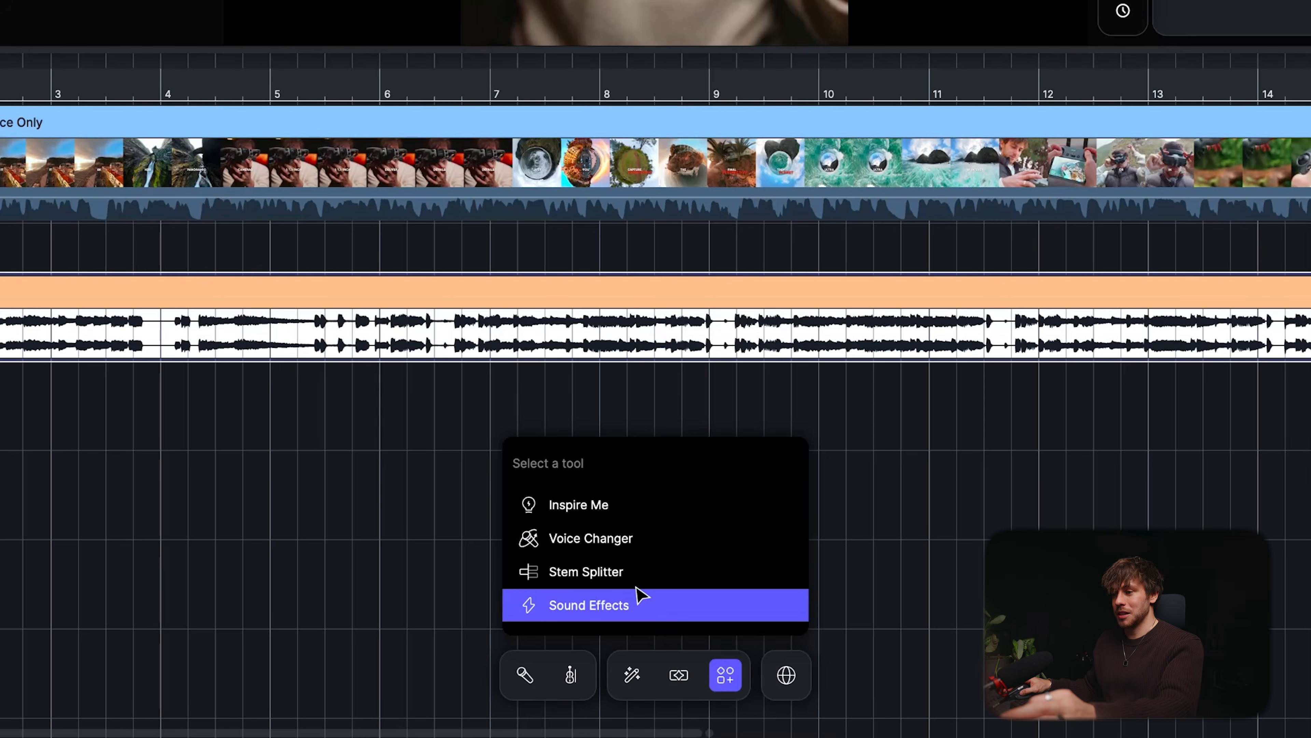
click(612, 572)
click(516, 455)
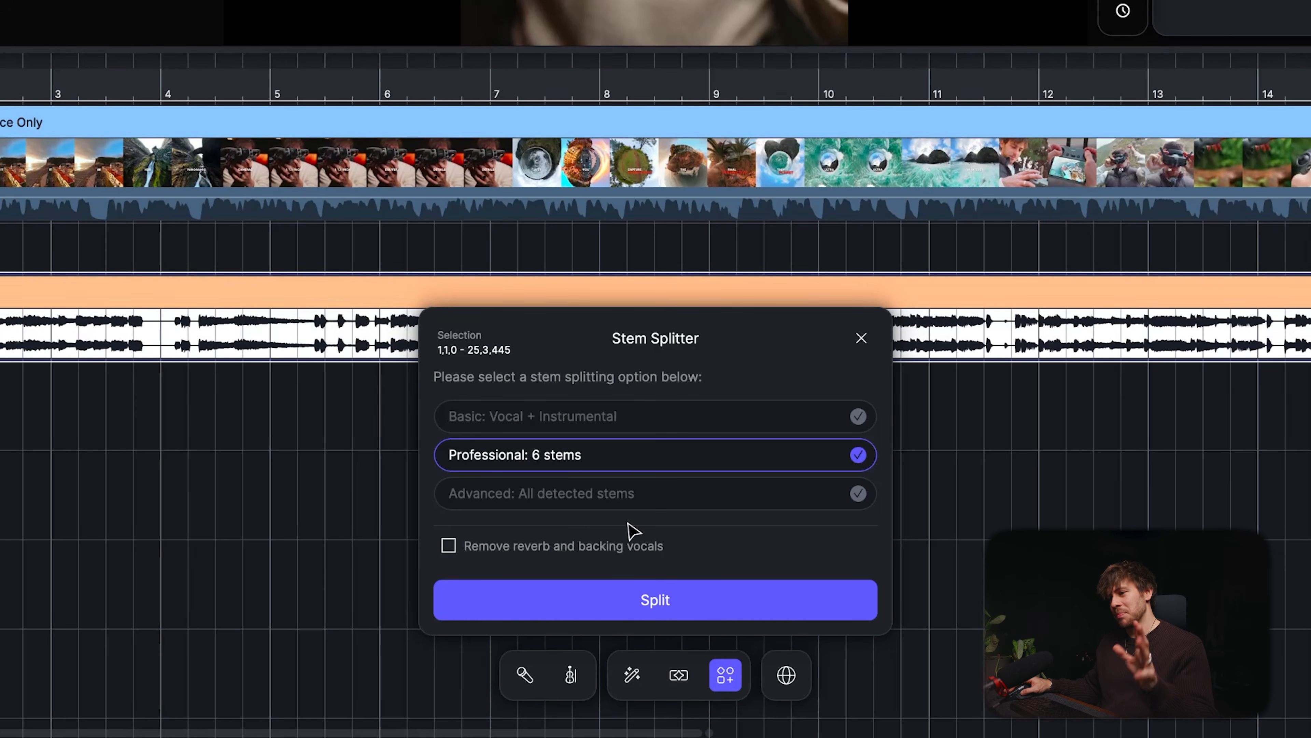
click(638, 601)
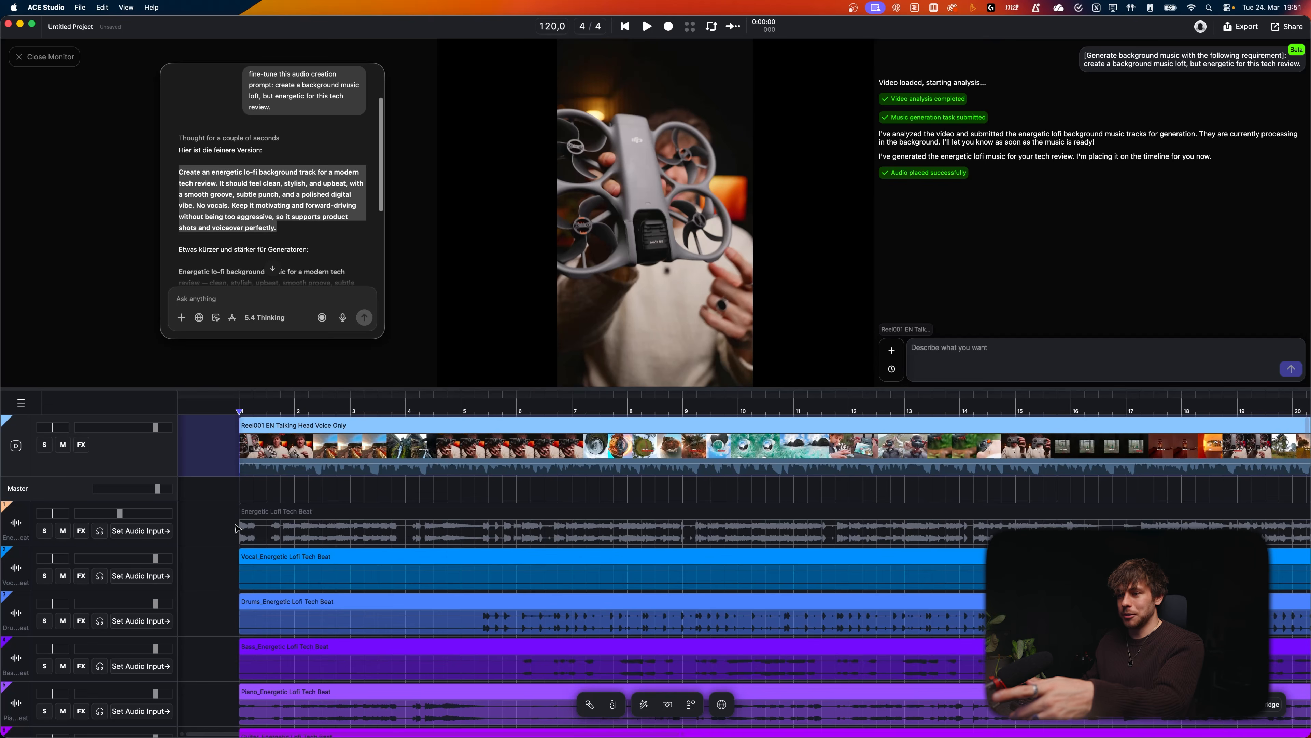
Step: Mute the Drums stem track
click(219, 527)
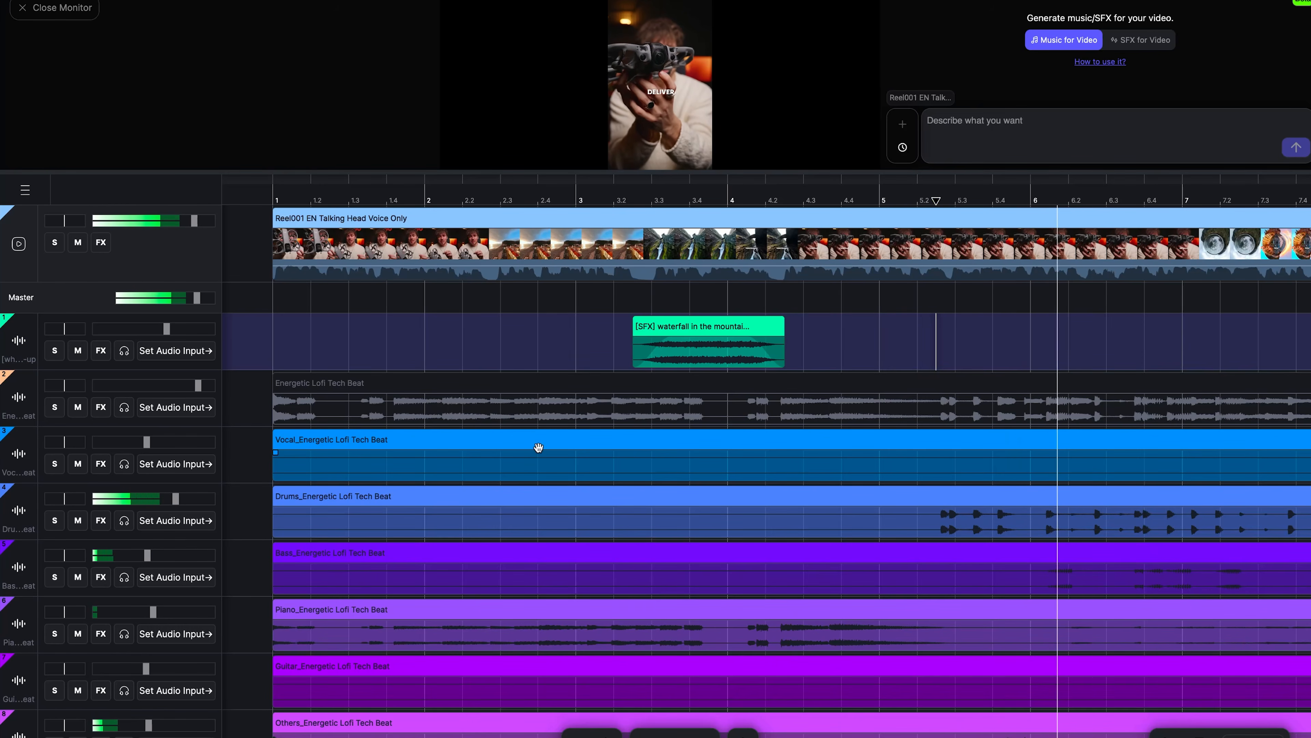
scroll(477, 518, down, 5)
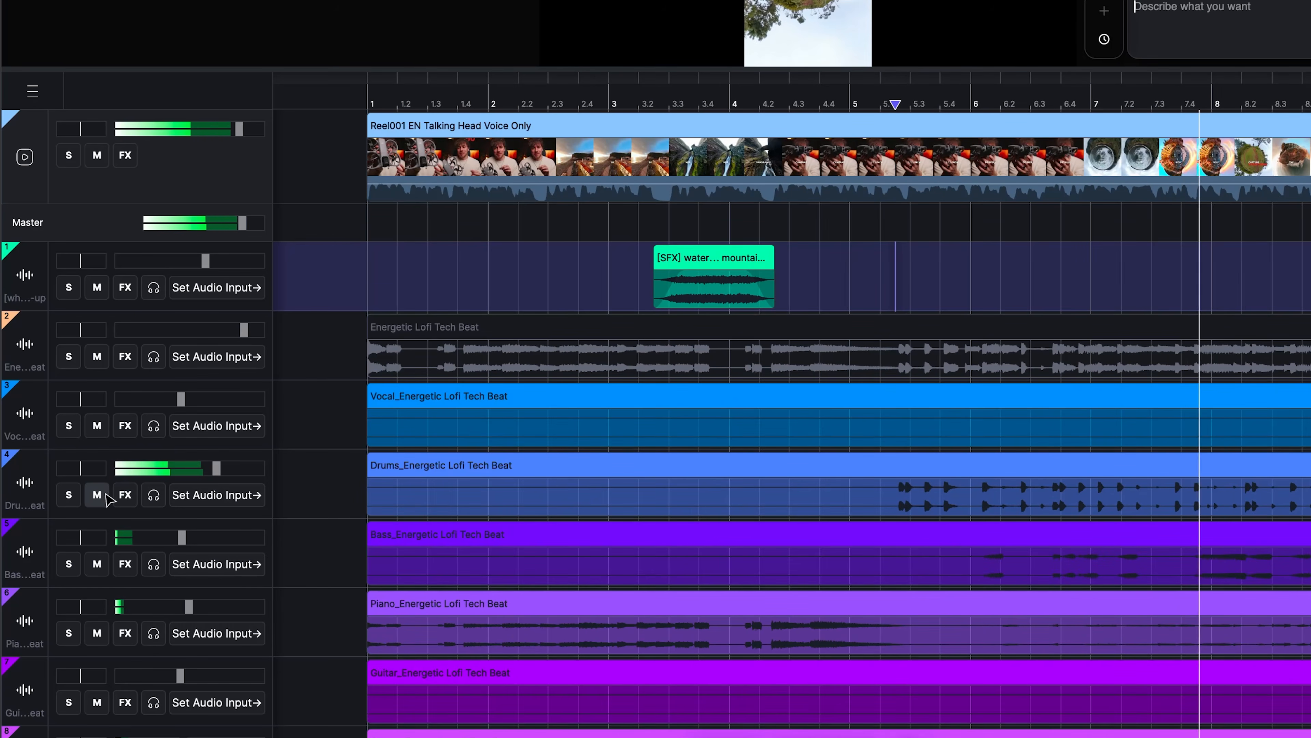
click(103, 495)
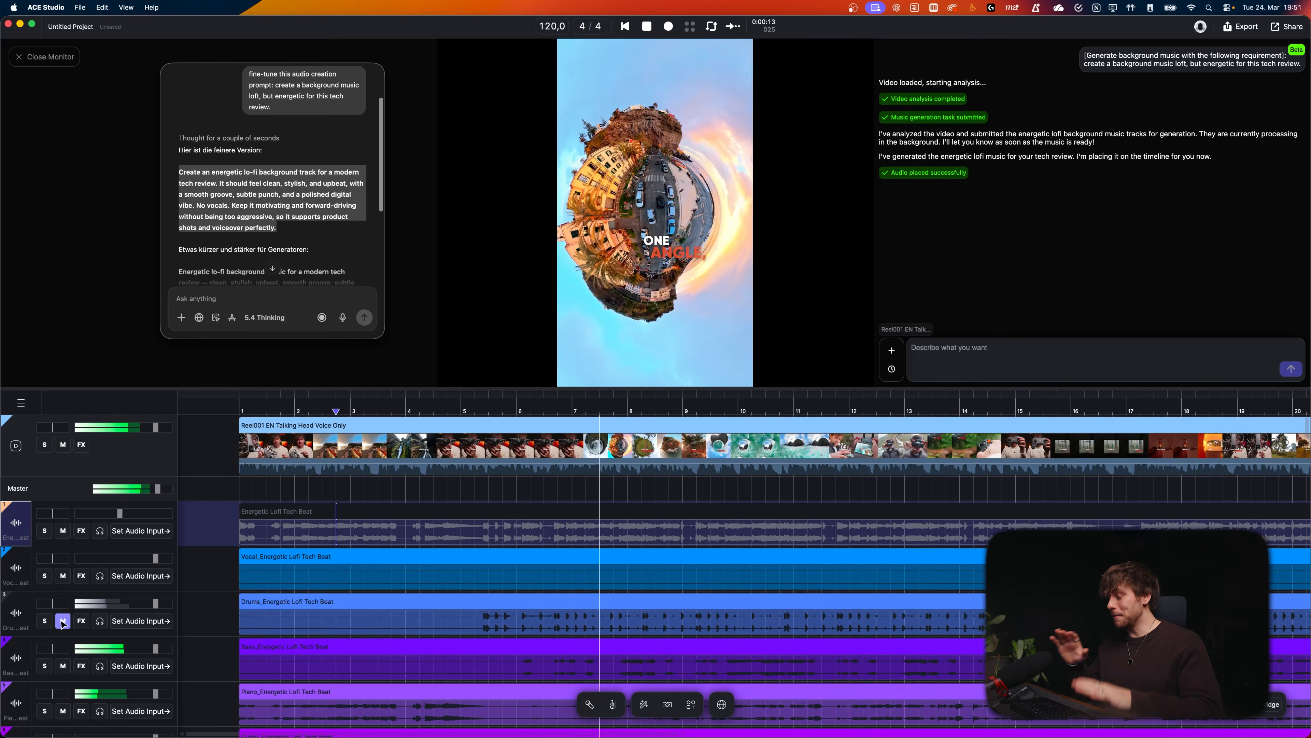
Step: Play back the stems and mute the original Energetic Lofi Tech Beat track
click(63, 620)
key(space)
key(space)
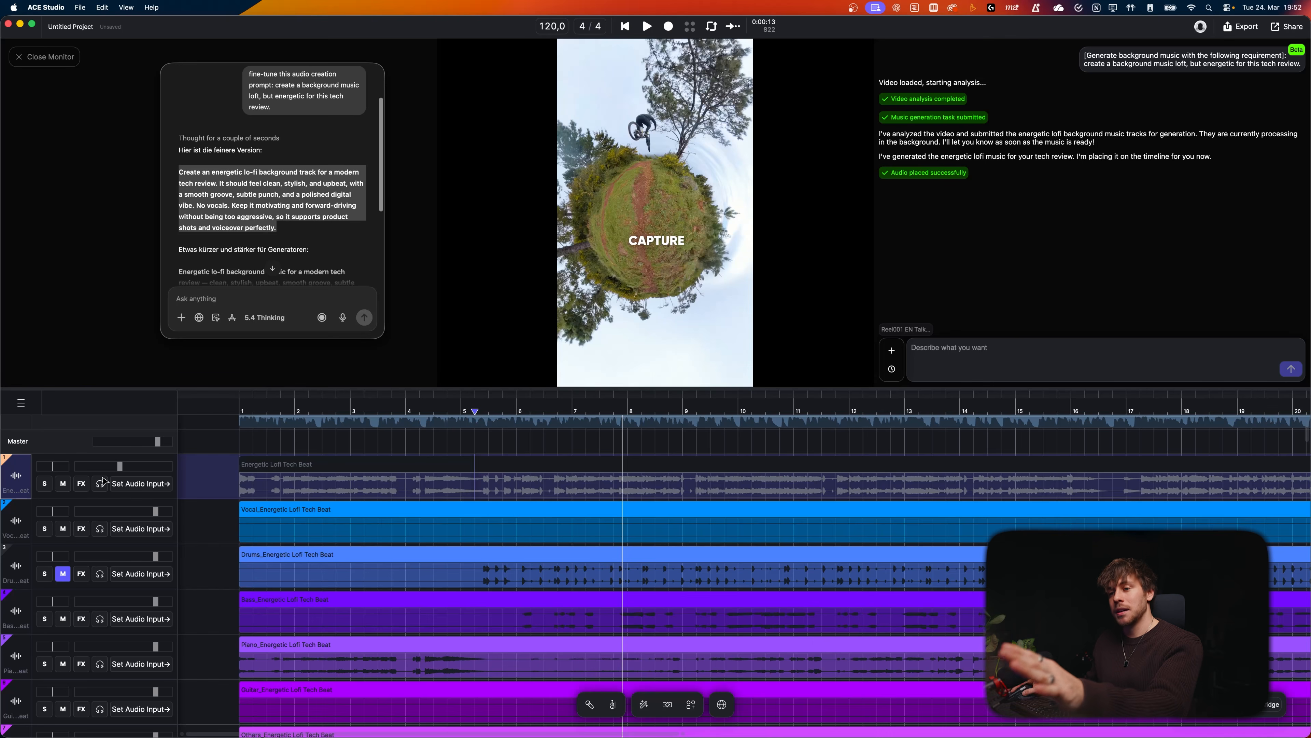
key(space)
click(61, 484)
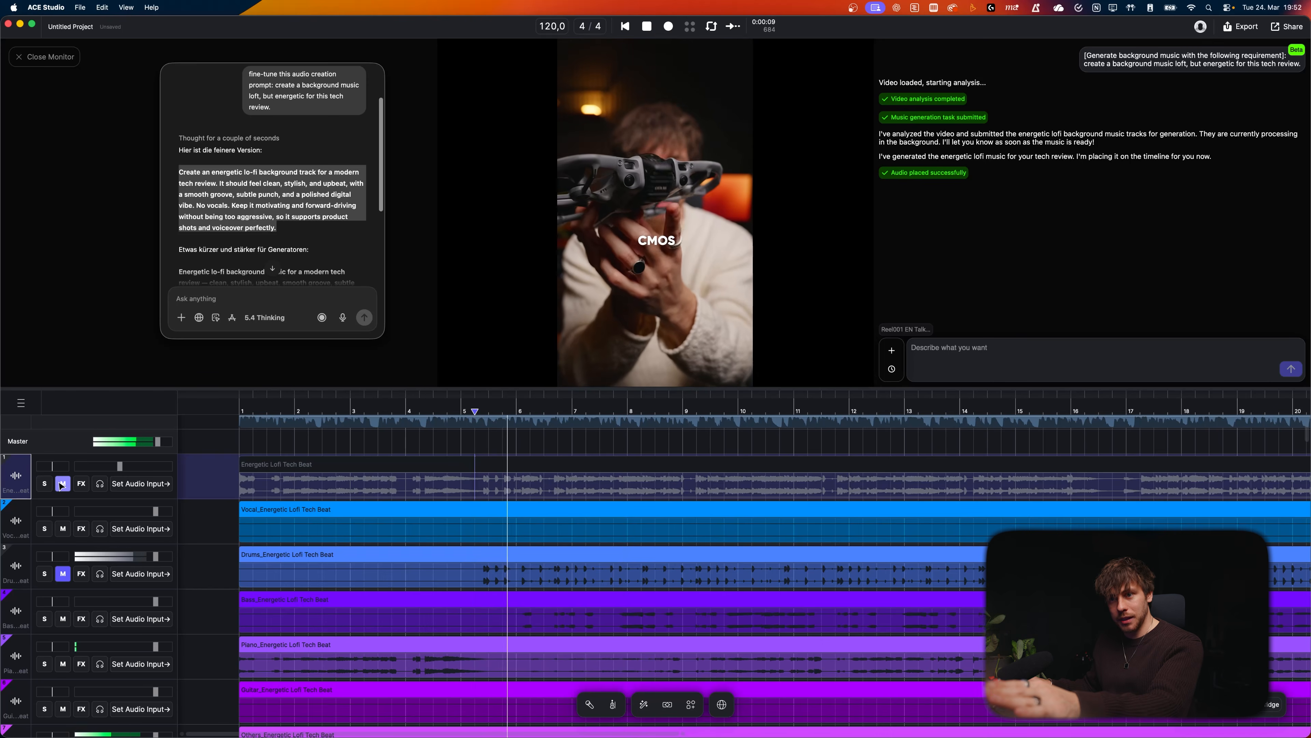
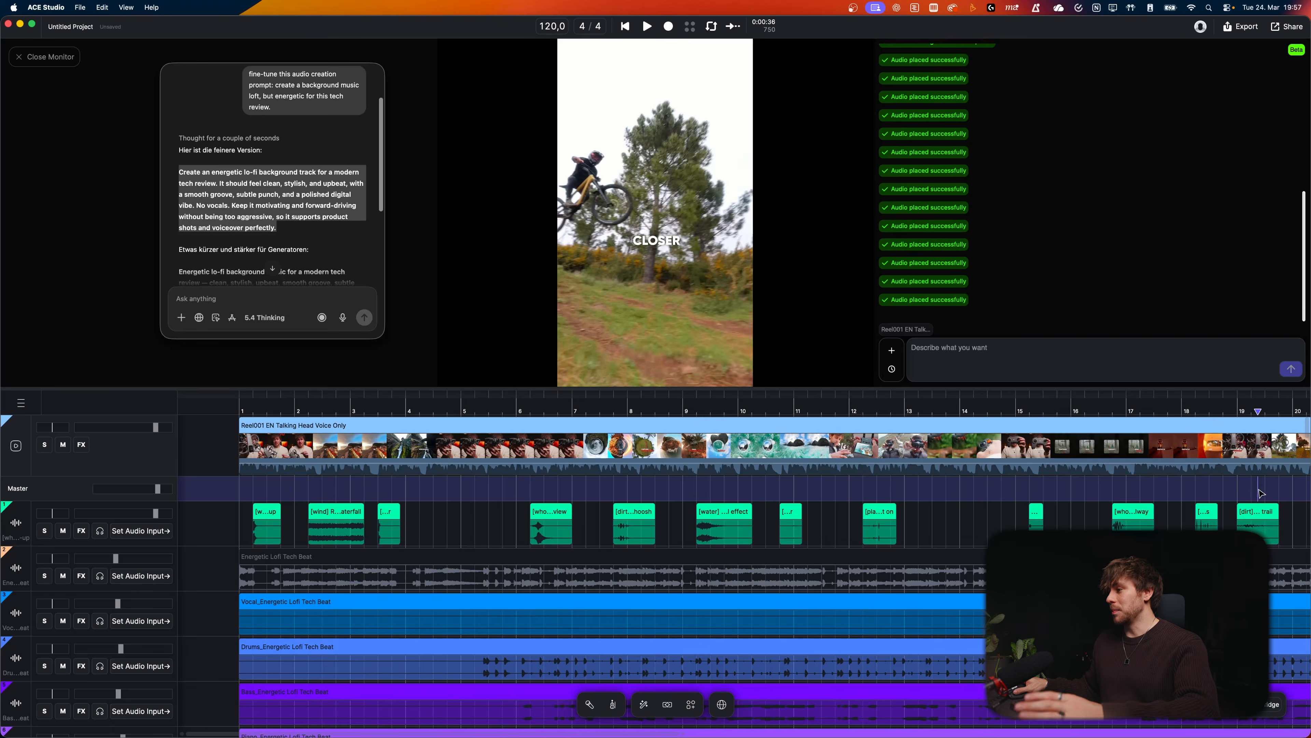
Step: Select the generated sound-effect clips on the SFX track, delete them, and play back the timeline
drag(1260, 493, 254, 526)
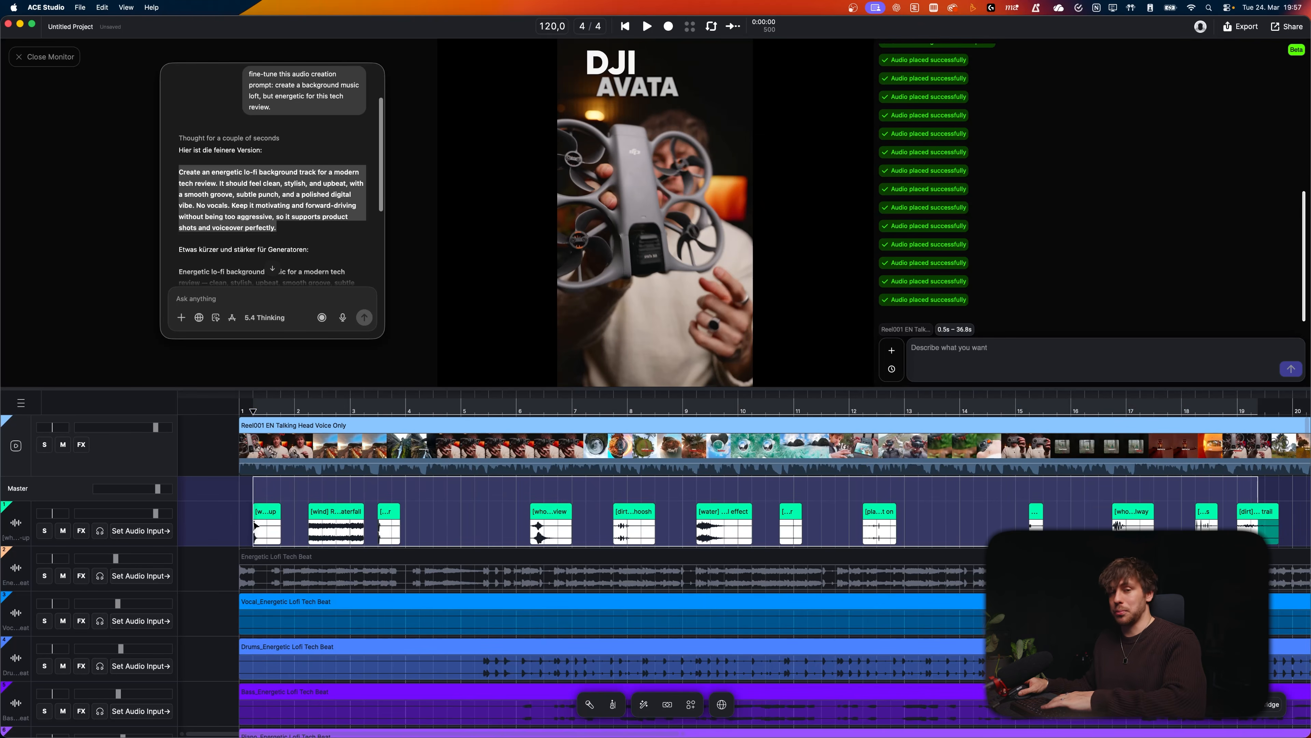
key(Delete)
key(space)
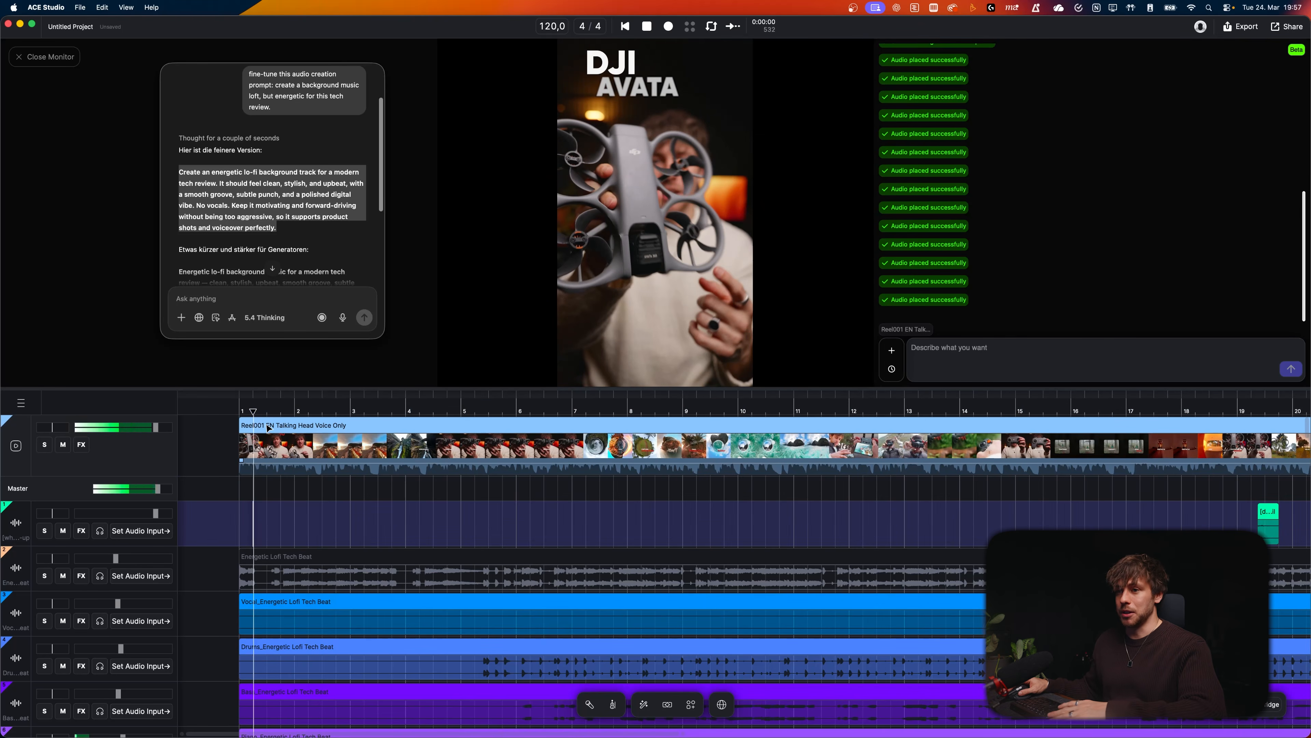
Step: Move the playhead near bar 3 and select a range from about bar 3.3 to 4.3 on the SFX track
click(371, 412)
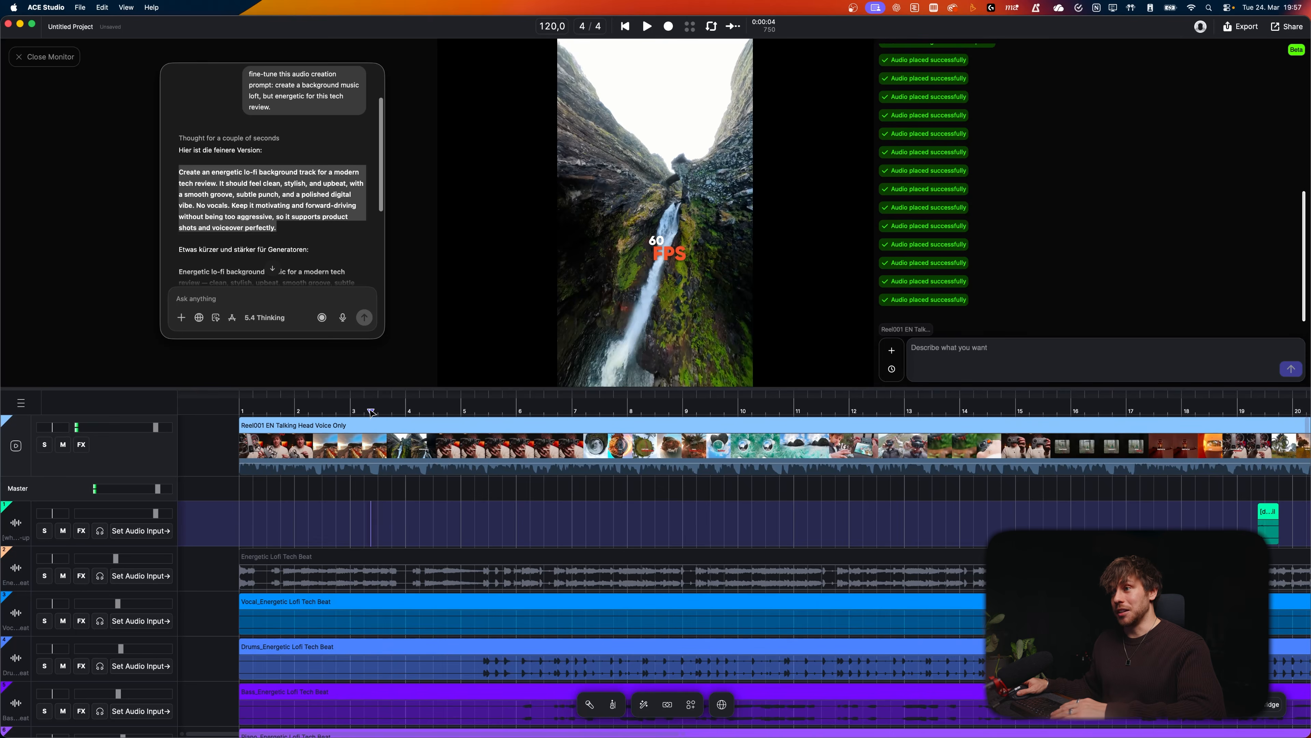
drag(372, 411, 357, 412)
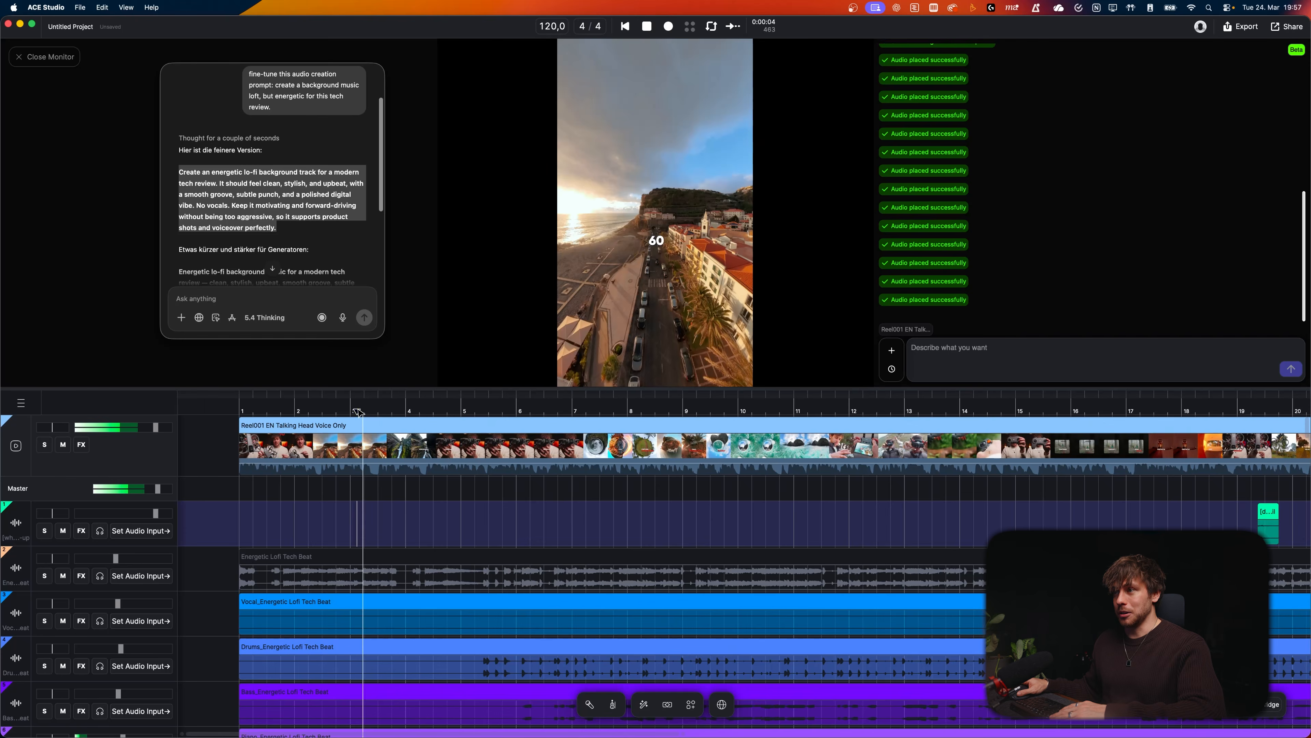
key(space)
drag(379, 535, 434, 539)
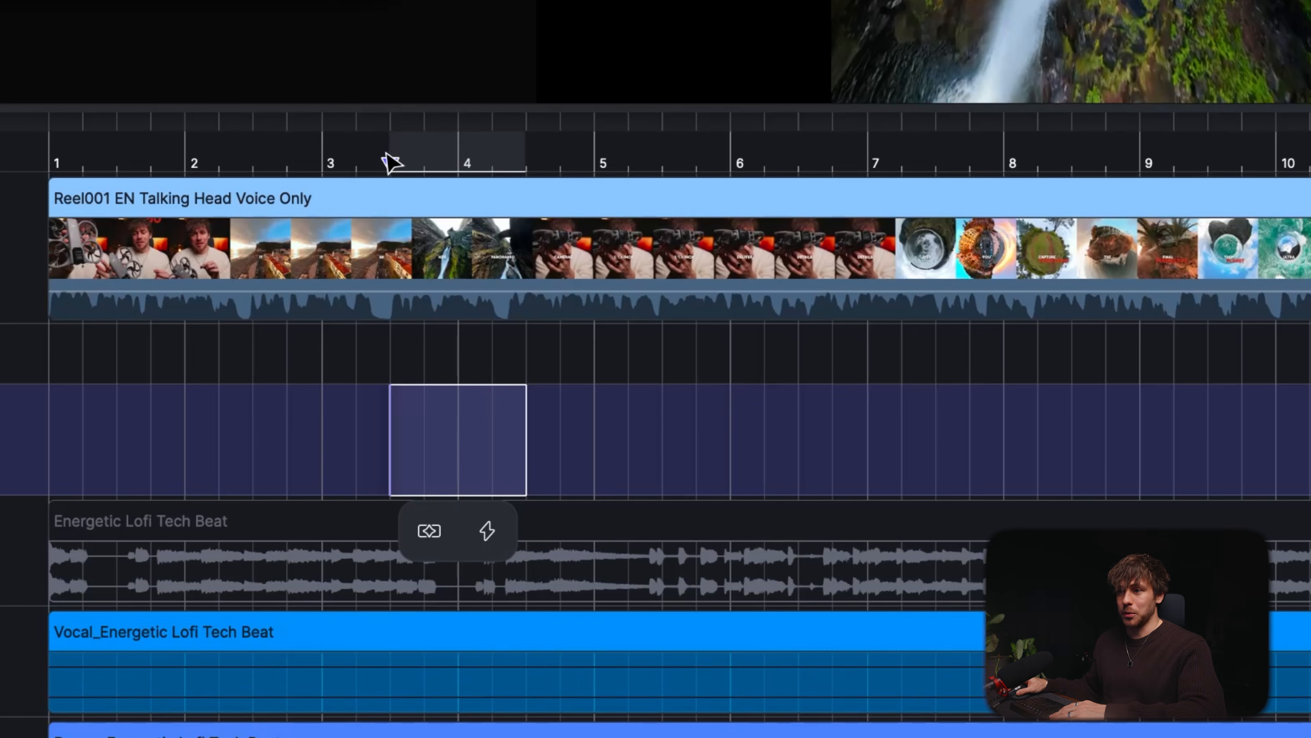
key(space)
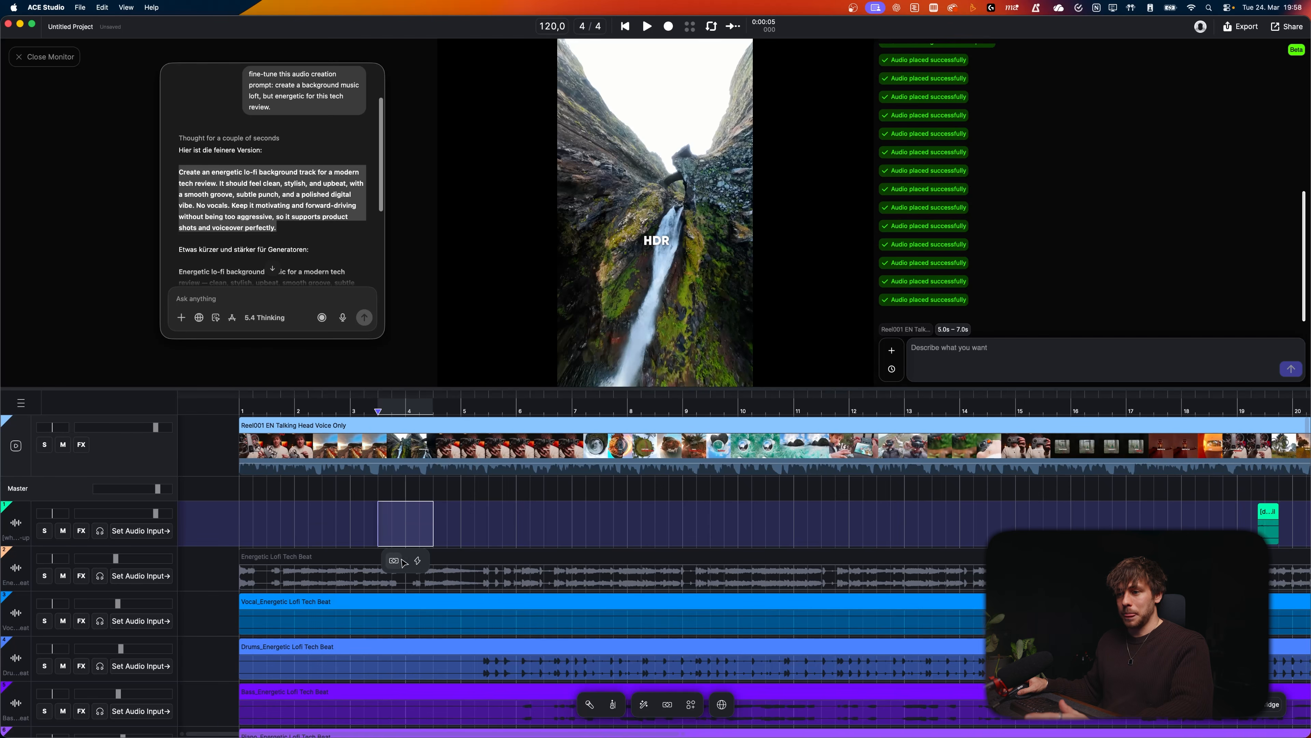
Step: Generate a sound effect for the selected range described as "waterfall in the mountains" with Loop off and High prompt influence
click(417, 562)
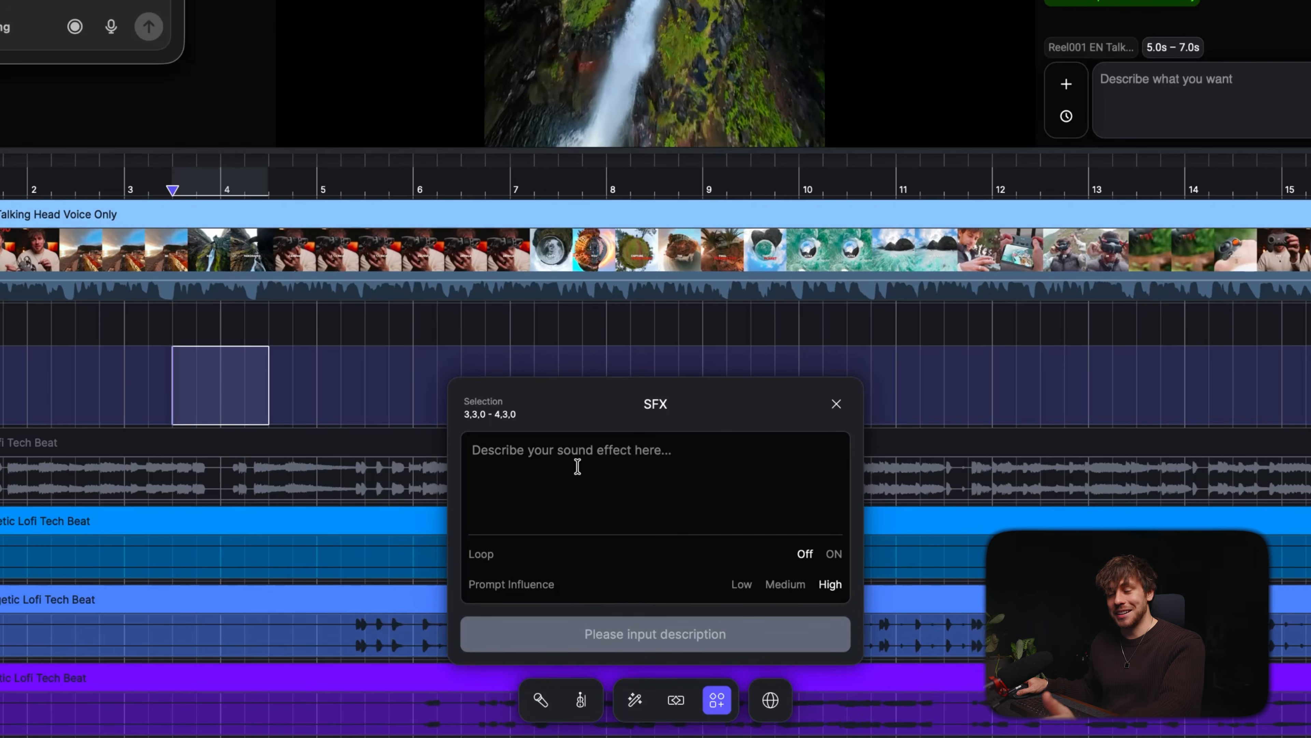
click(630, 453)
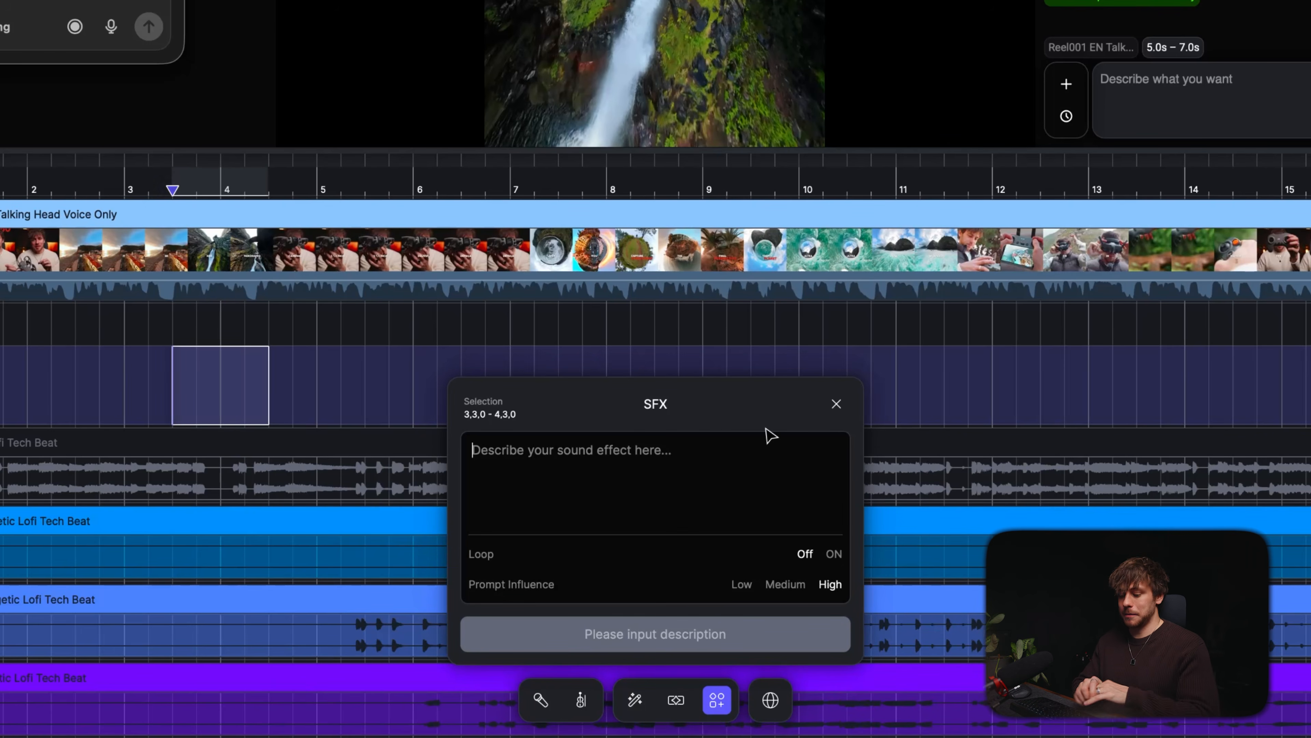
text(smal)
key(BackSpace)
key(BackSpace)
text(waterfall in the mountains)
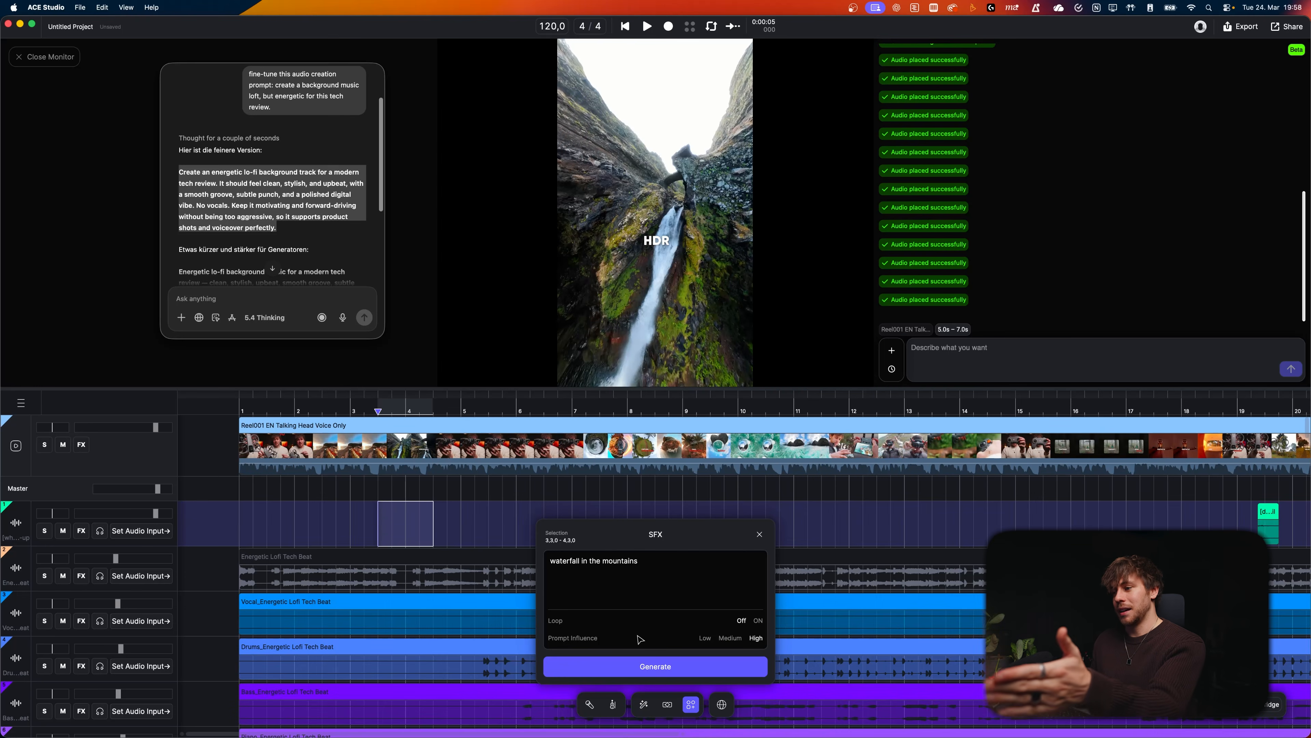
click(678, 671)
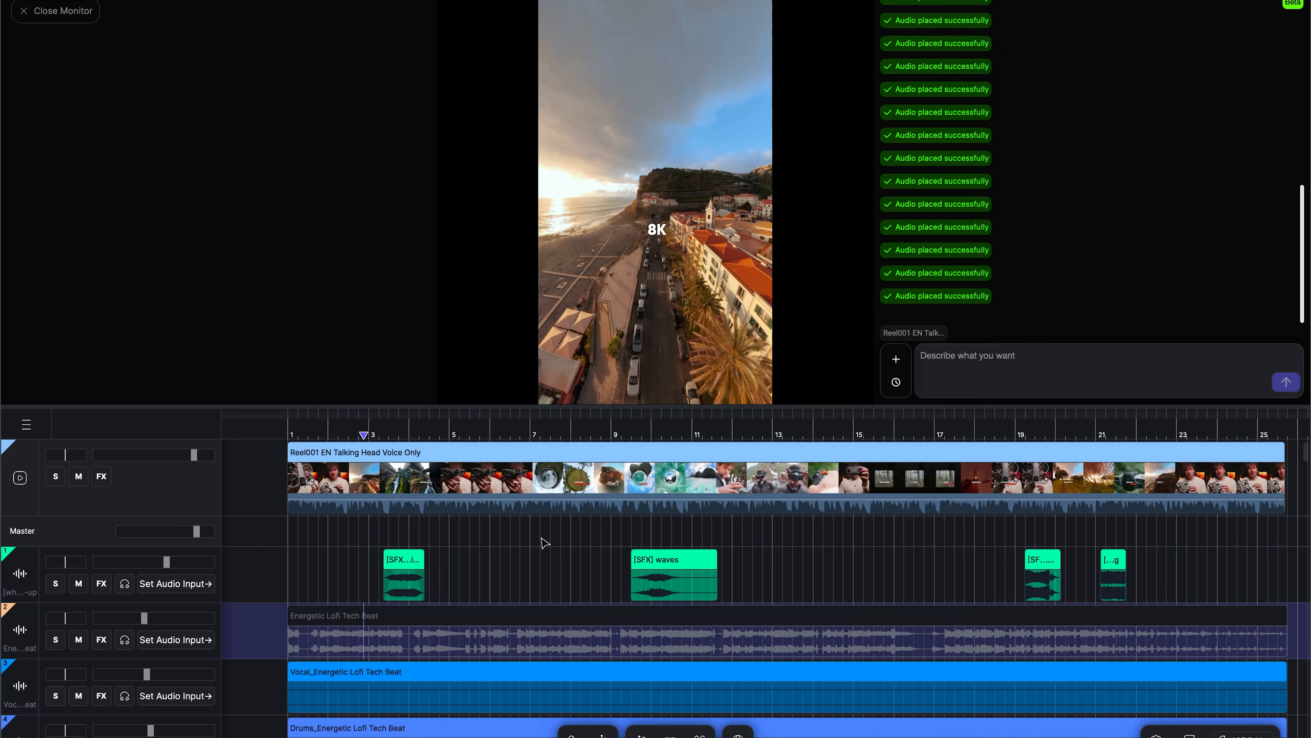
Step: Generate a sound effect for the range at bar 19–20 described as "mountain biker is cheering while doing a jump. man. excited." with Medium prompt influence
key(space)
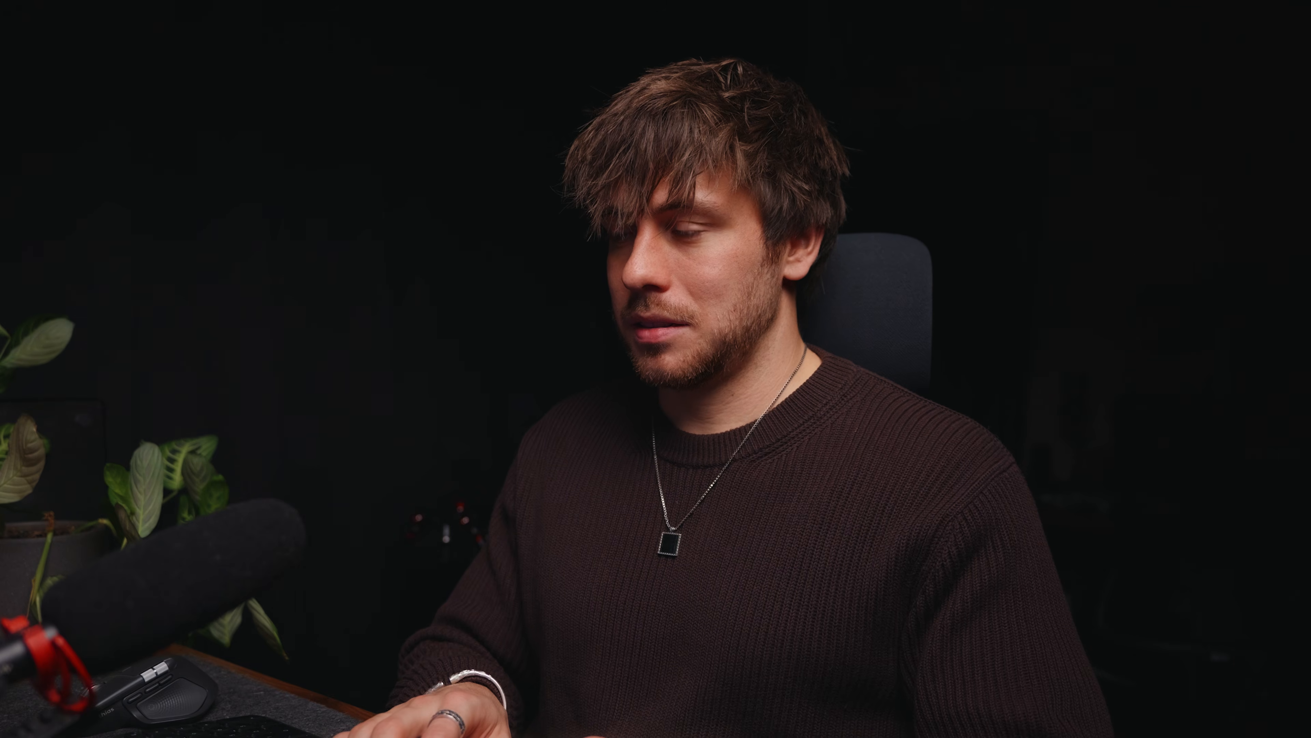
text(excited.)
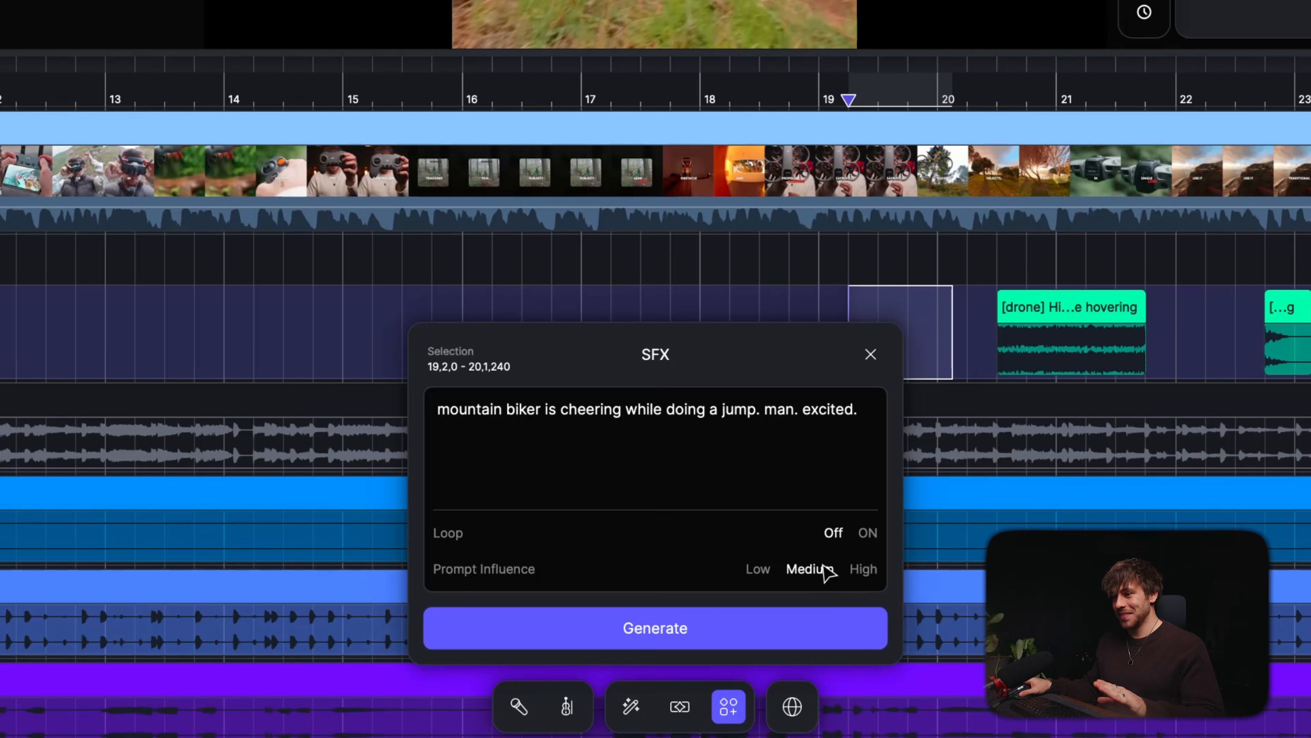
click(783, 618)
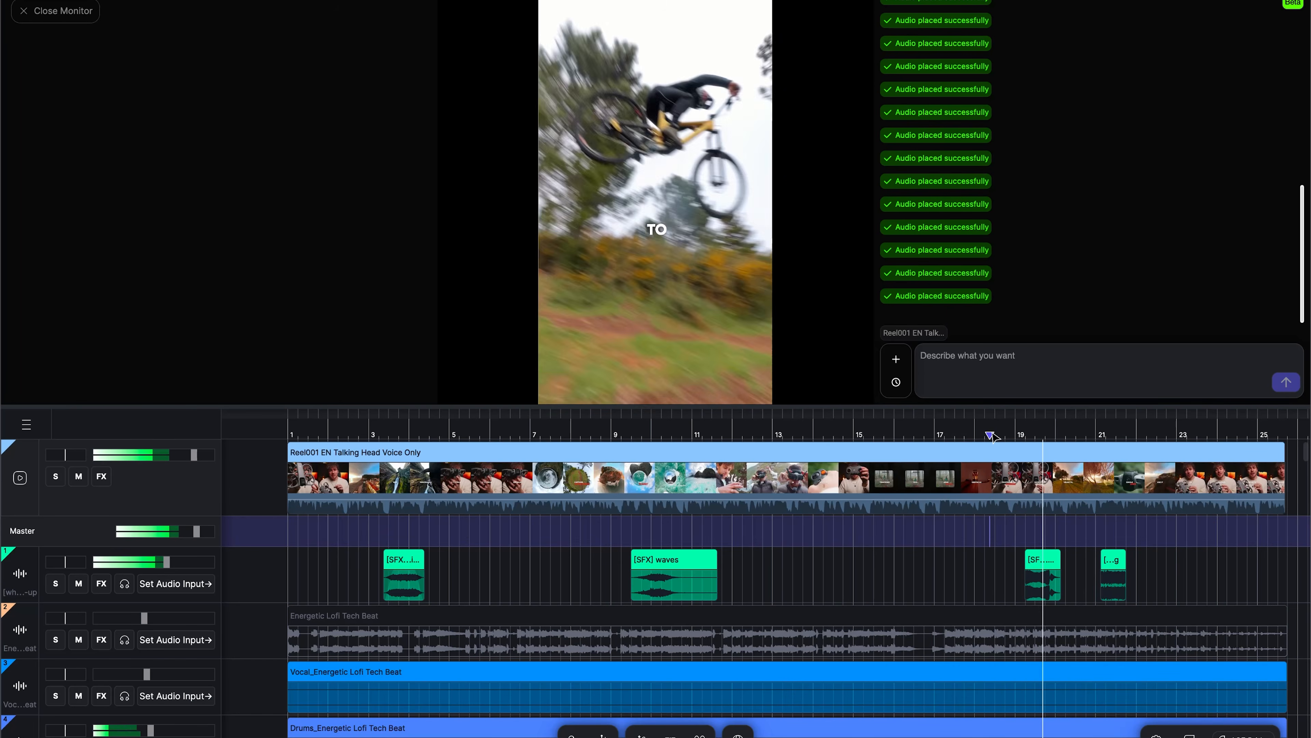
click(945, 457)
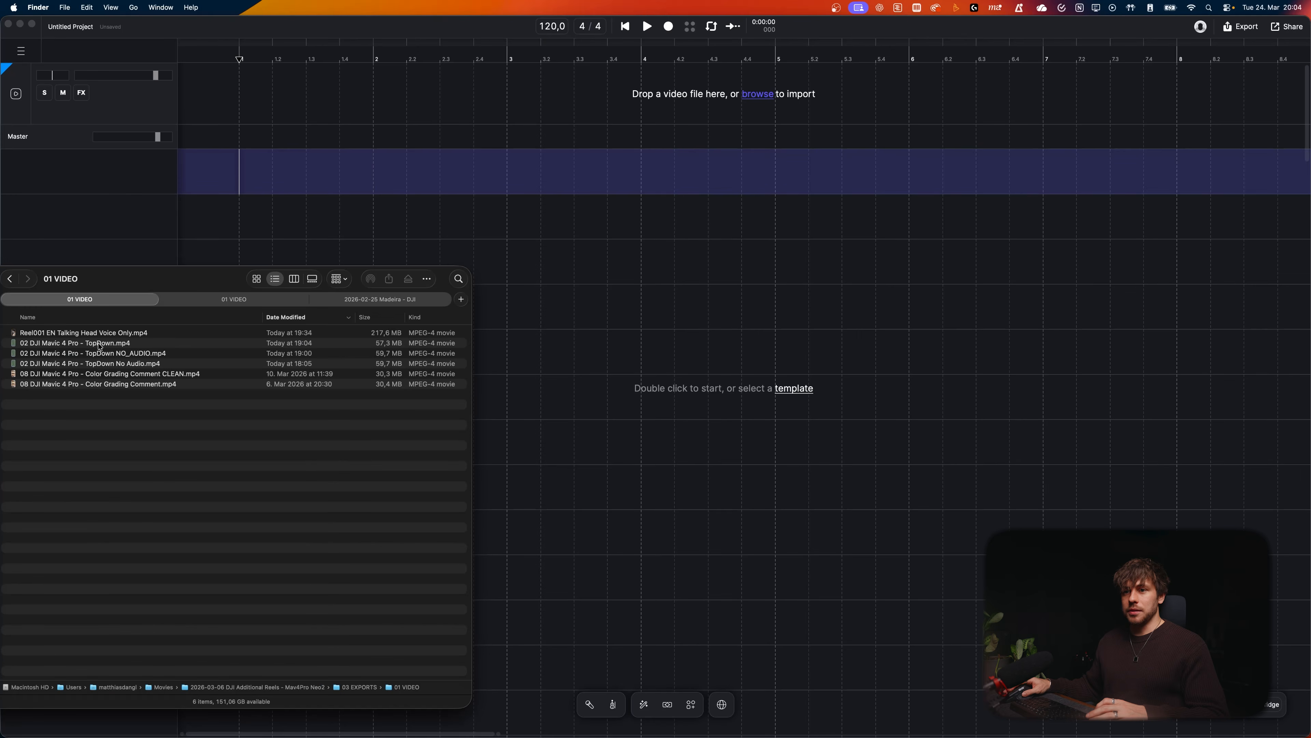
Step: Import the video 02 DJI Mavic 4 Pro - TopDown.mp4 into a new empty project
click(100, 345)
drag(100, 346, 294, 107)
click(572, 311)
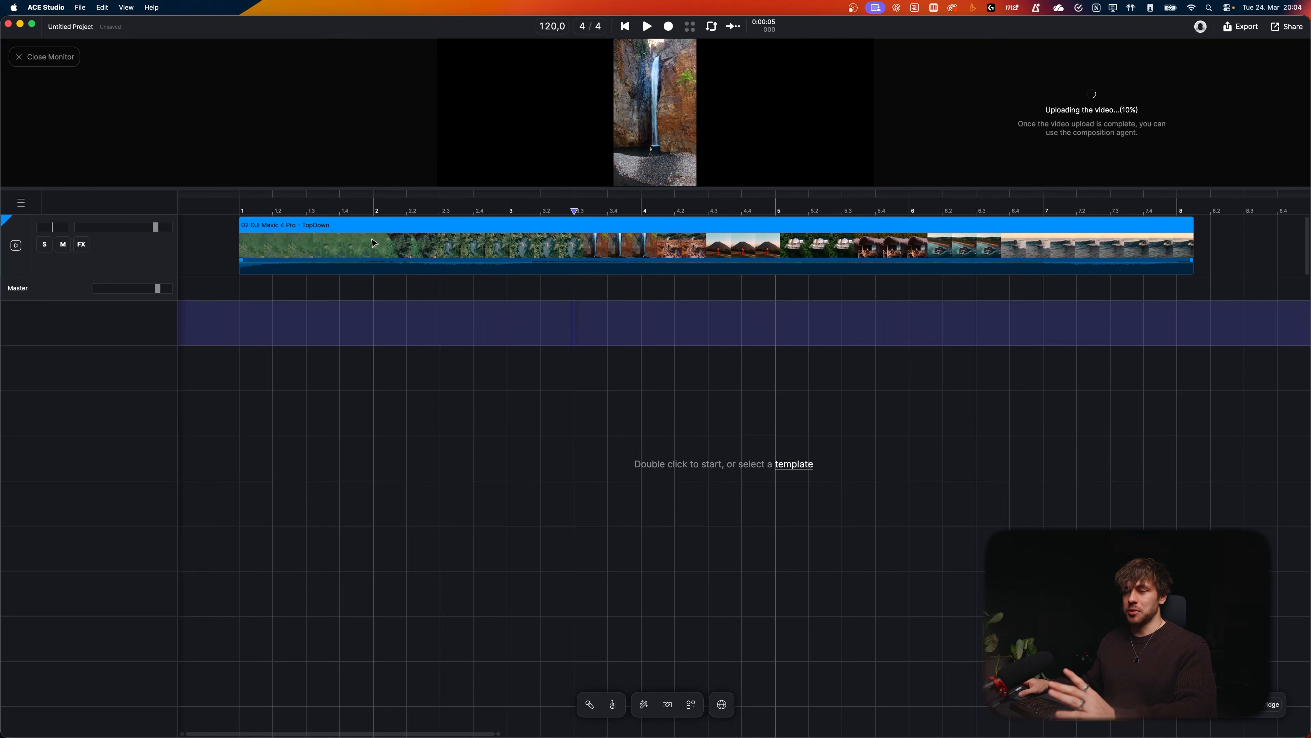
Step: Detach the audio from the 02 DJI Mavic 4 Pro - TopDown video clip onto its own track and play back
right_click(375, 310)
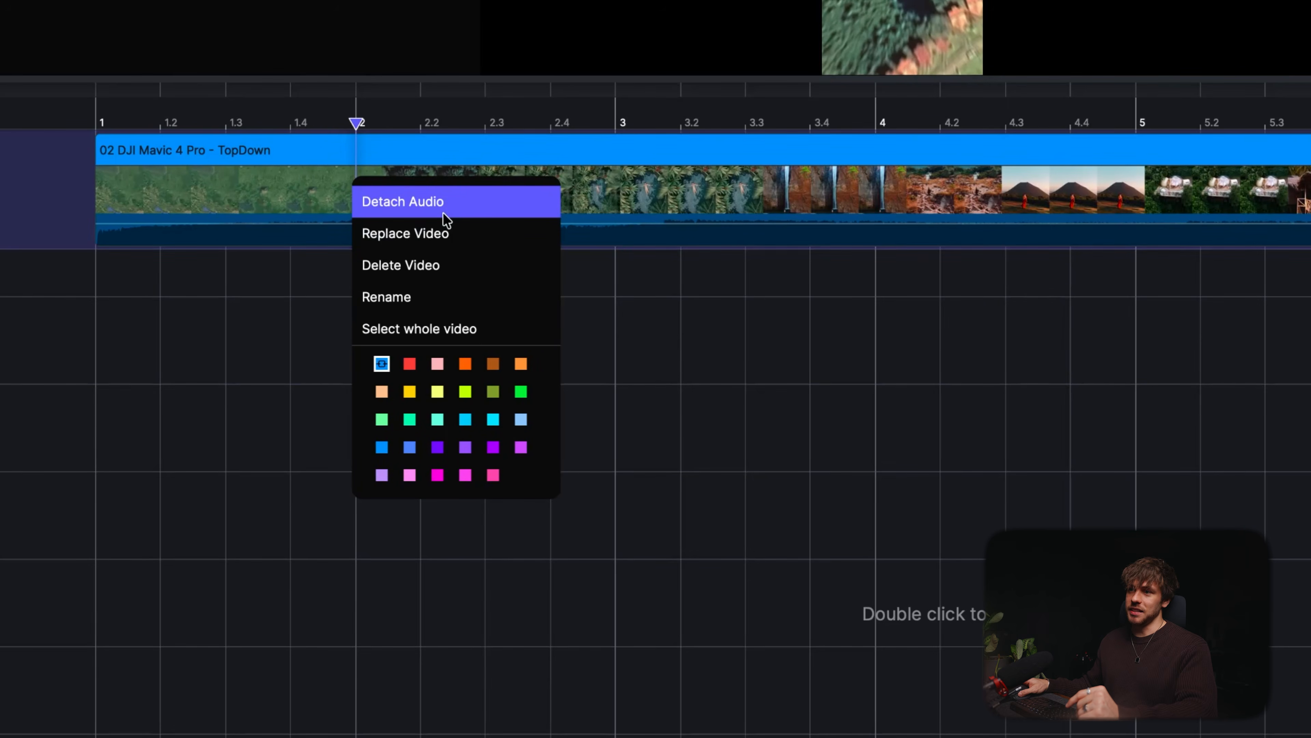
click(442, 210)
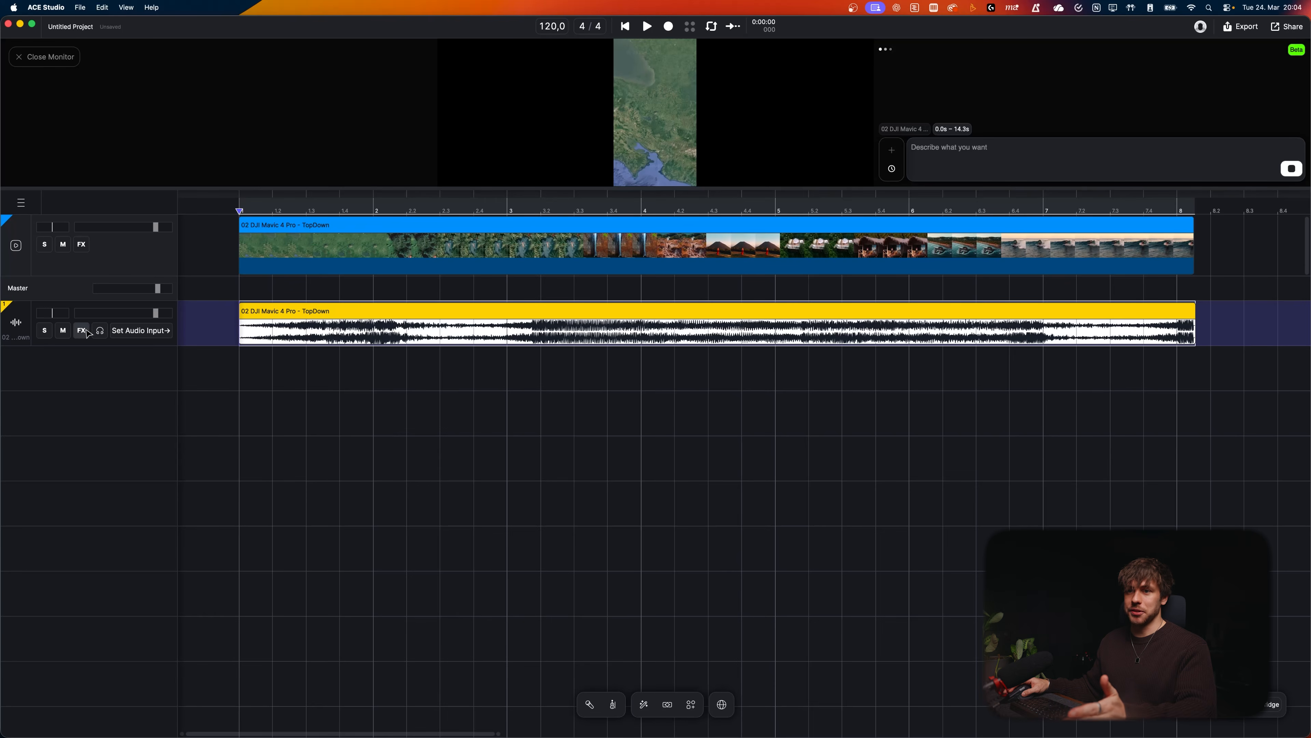
click(68, 332)
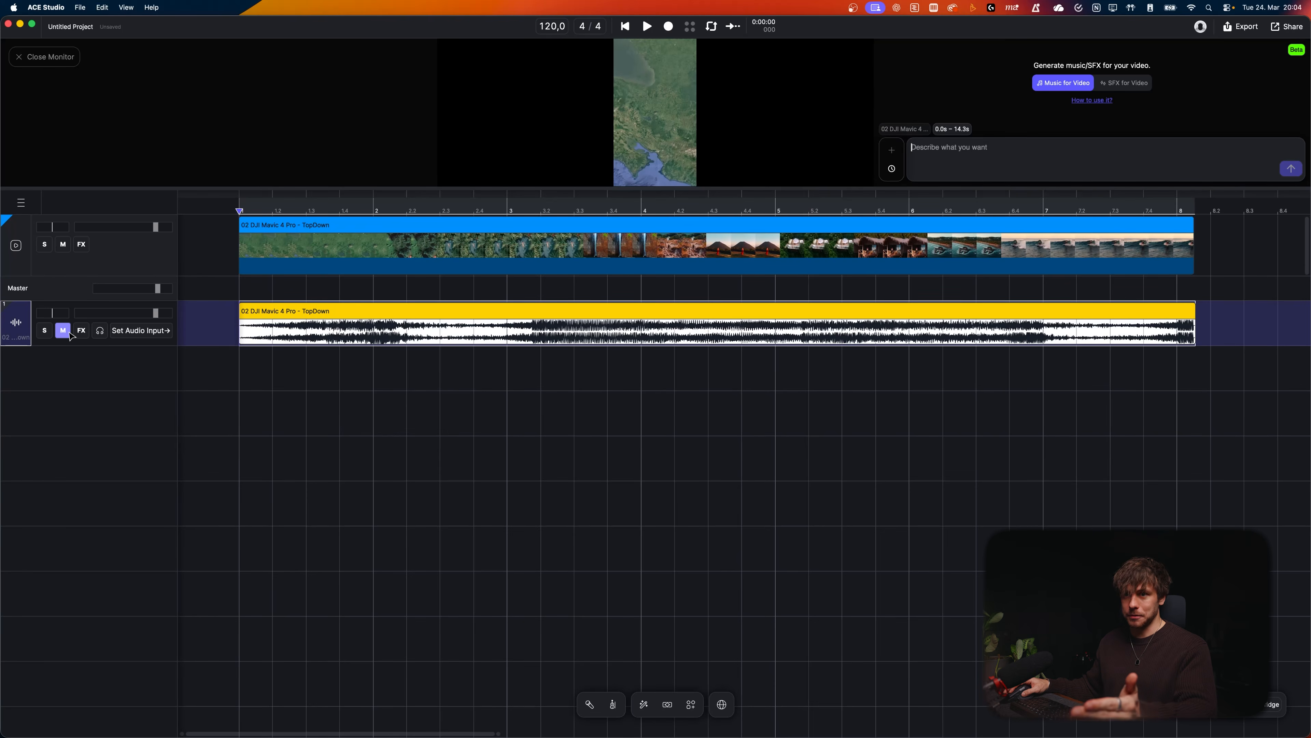
click(68, 332)
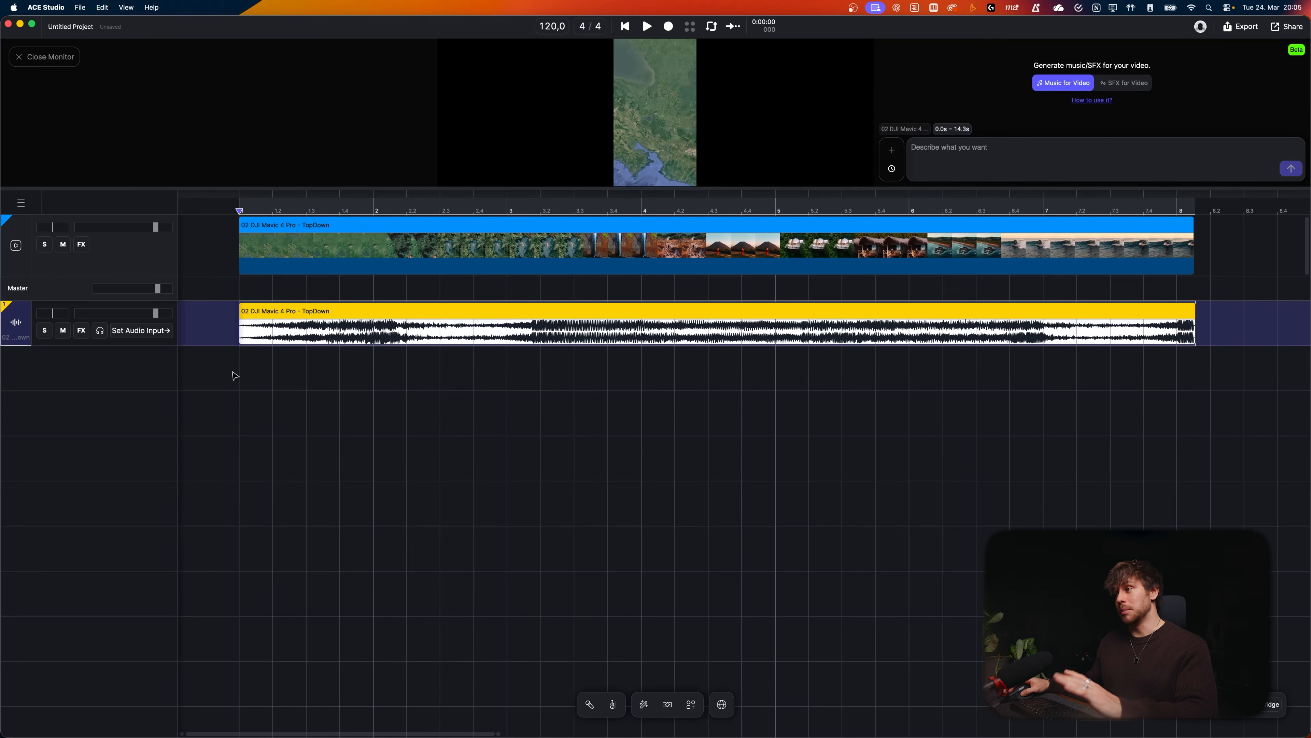
key(space)
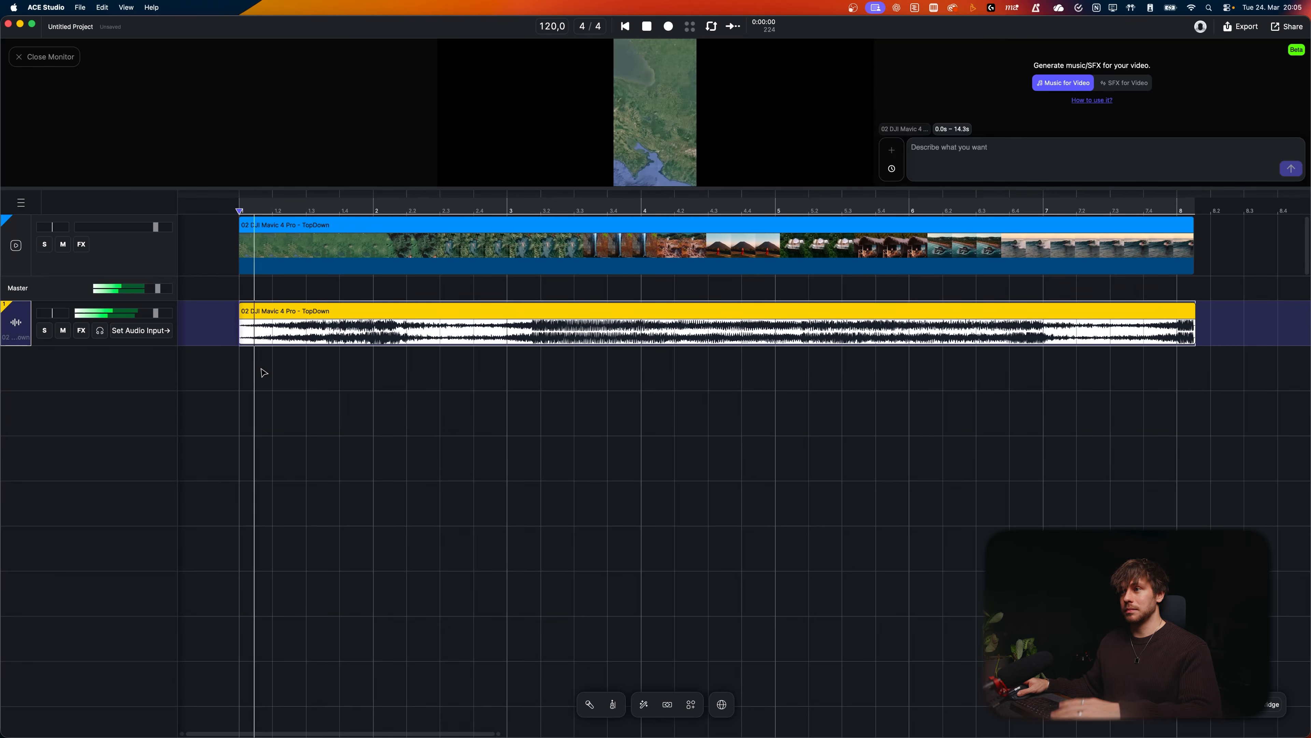
Step: Select a range of about 0 to 4.6 s on an empty track below the audio and choose the Vocal layer type for generation
drag(617, 187, 697, 452)
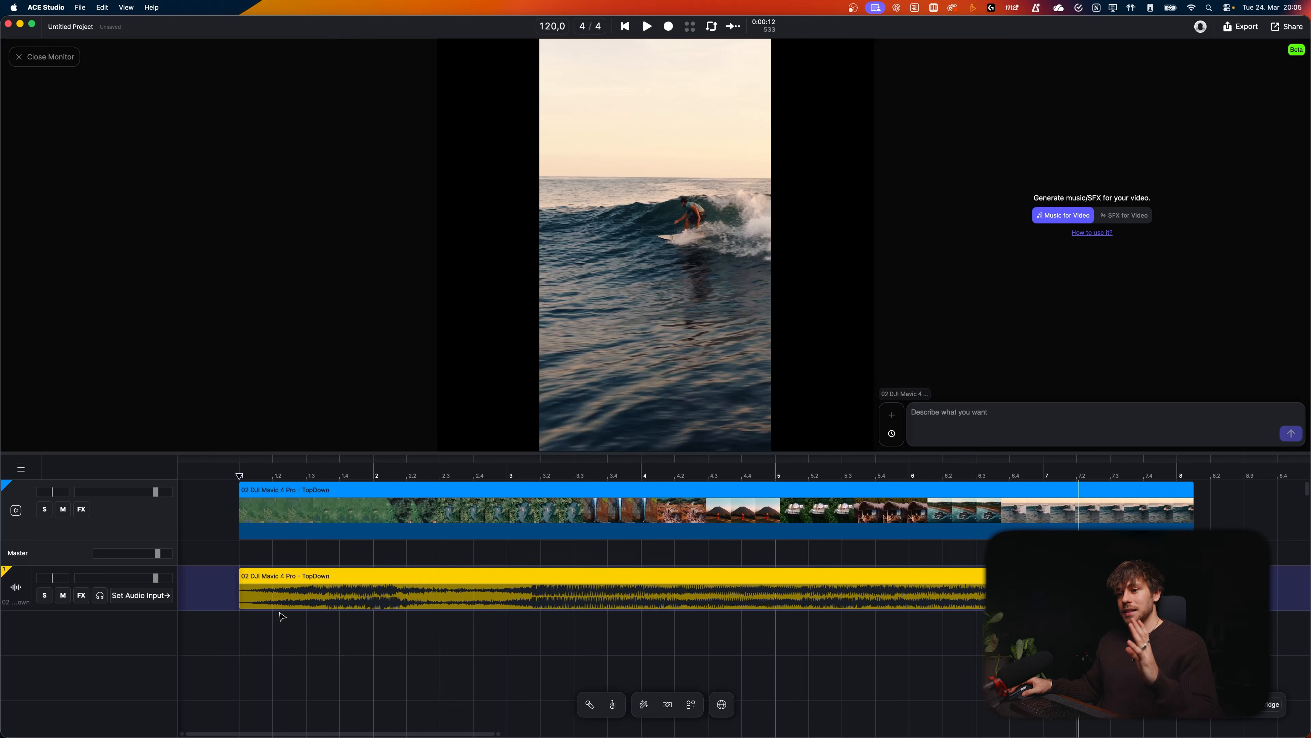
click(298, 522)
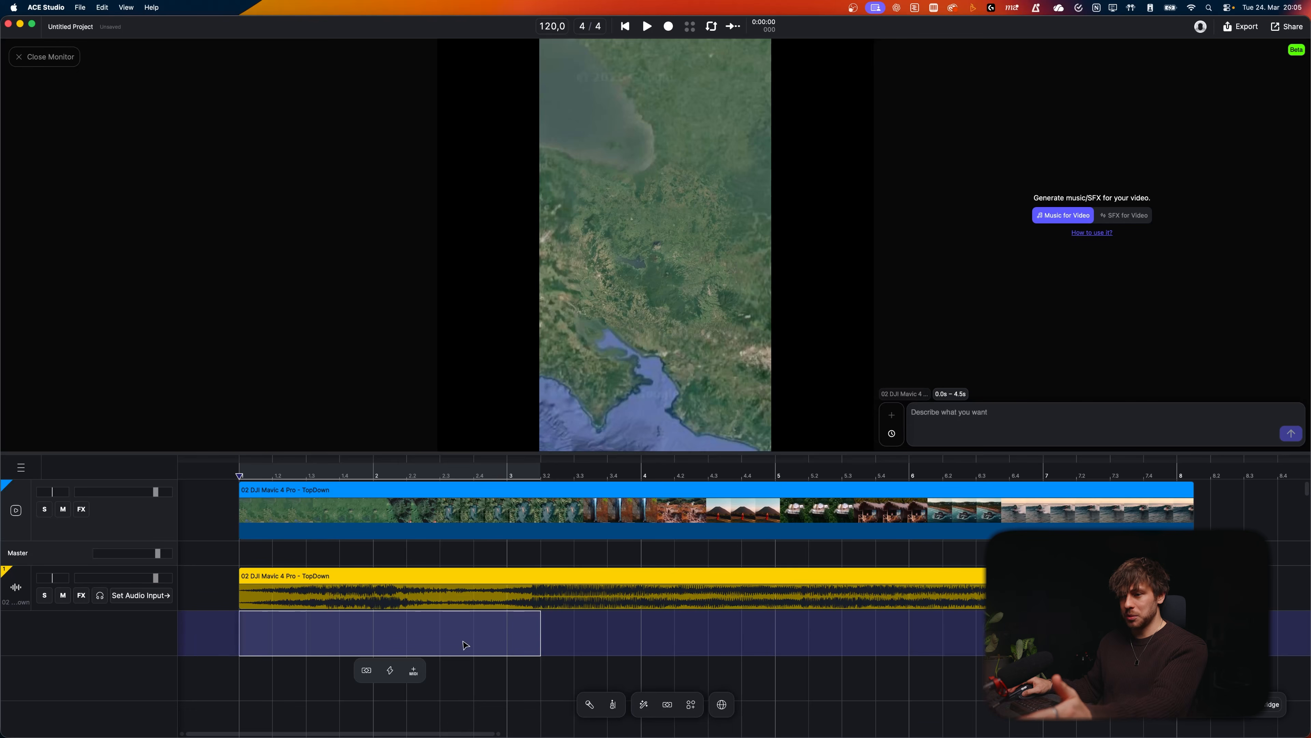
click(367, 671)
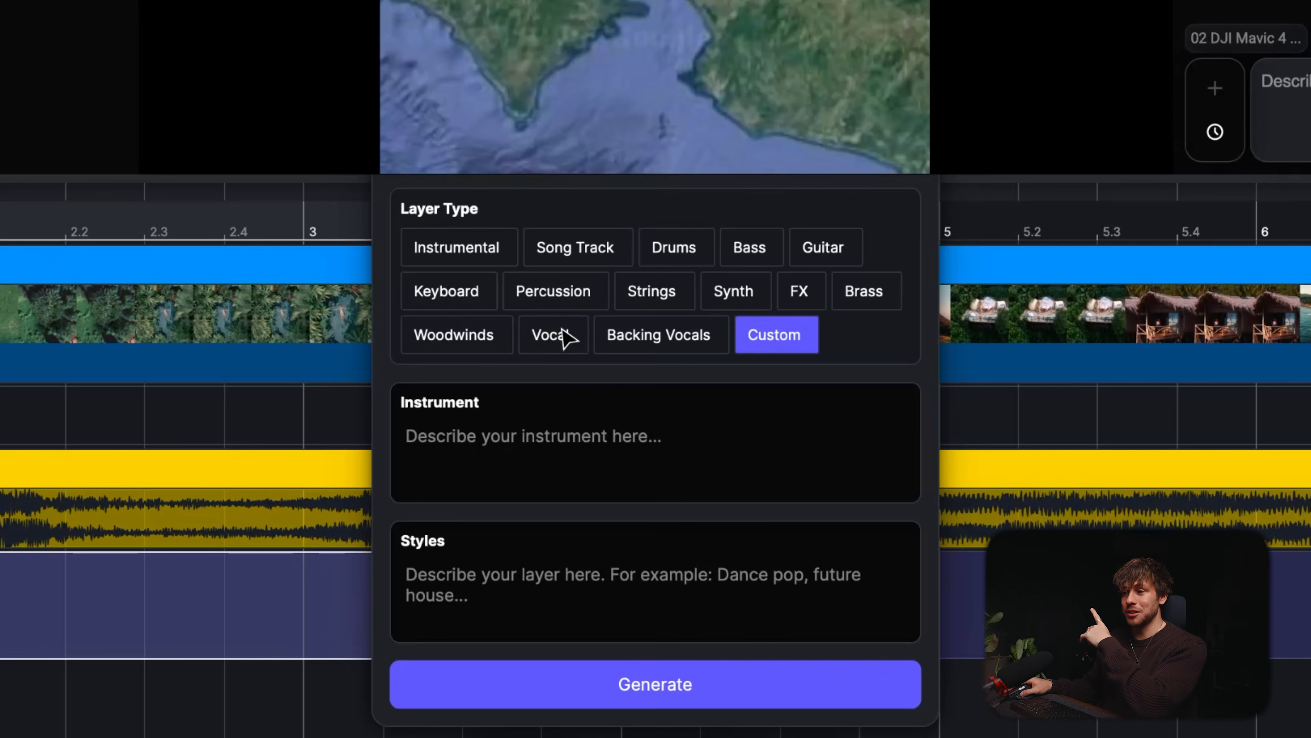
click(567, 339)
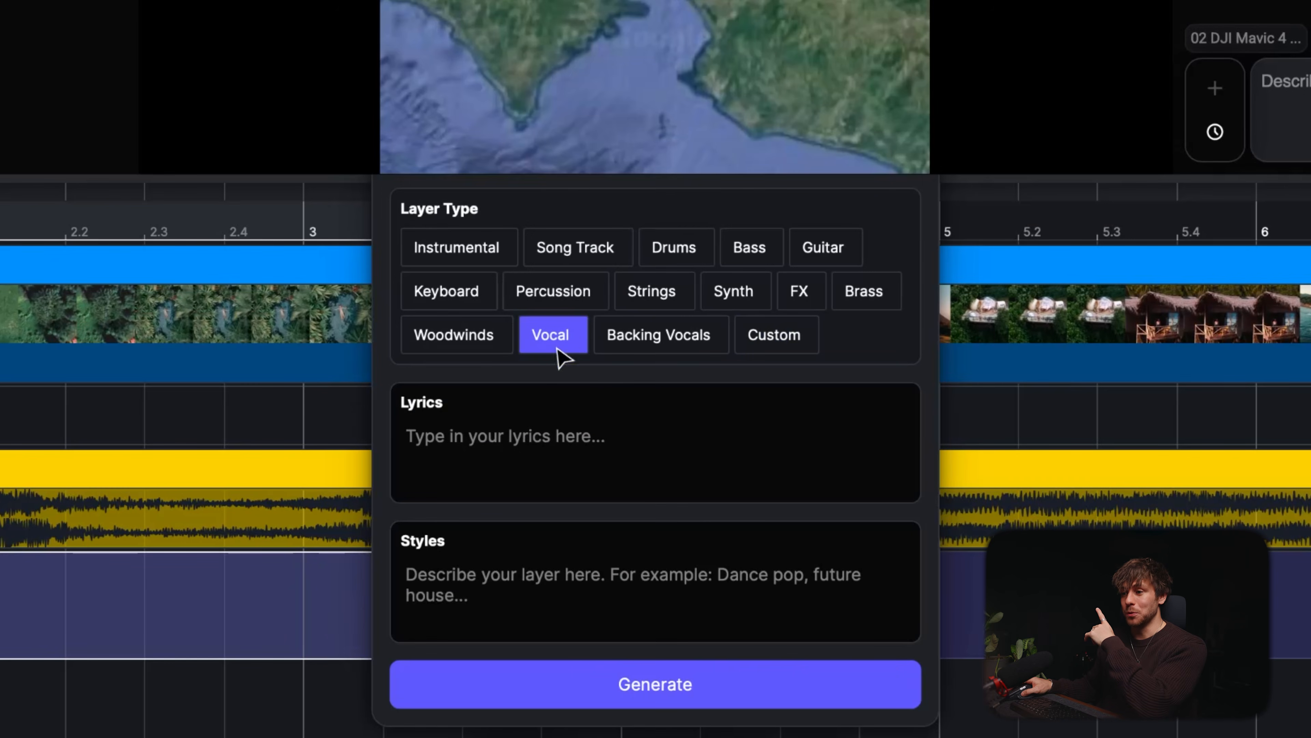
Step: Generate a vocal layer with the lyrics "Welcome To Central America" and styles "epic, cinematic. male voice"
click(530, 426)
text(Welcome To Central America)
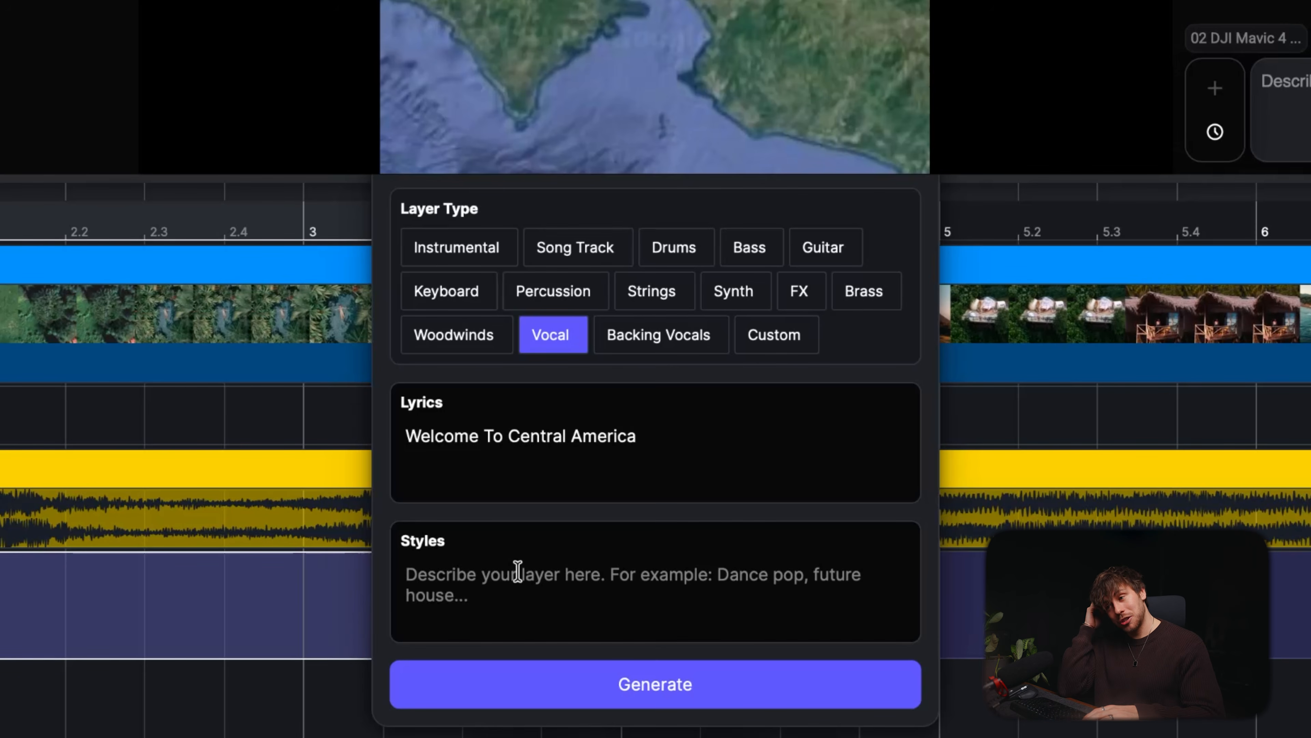
click(518, 571)
text(epic, cinematic. male voice.)
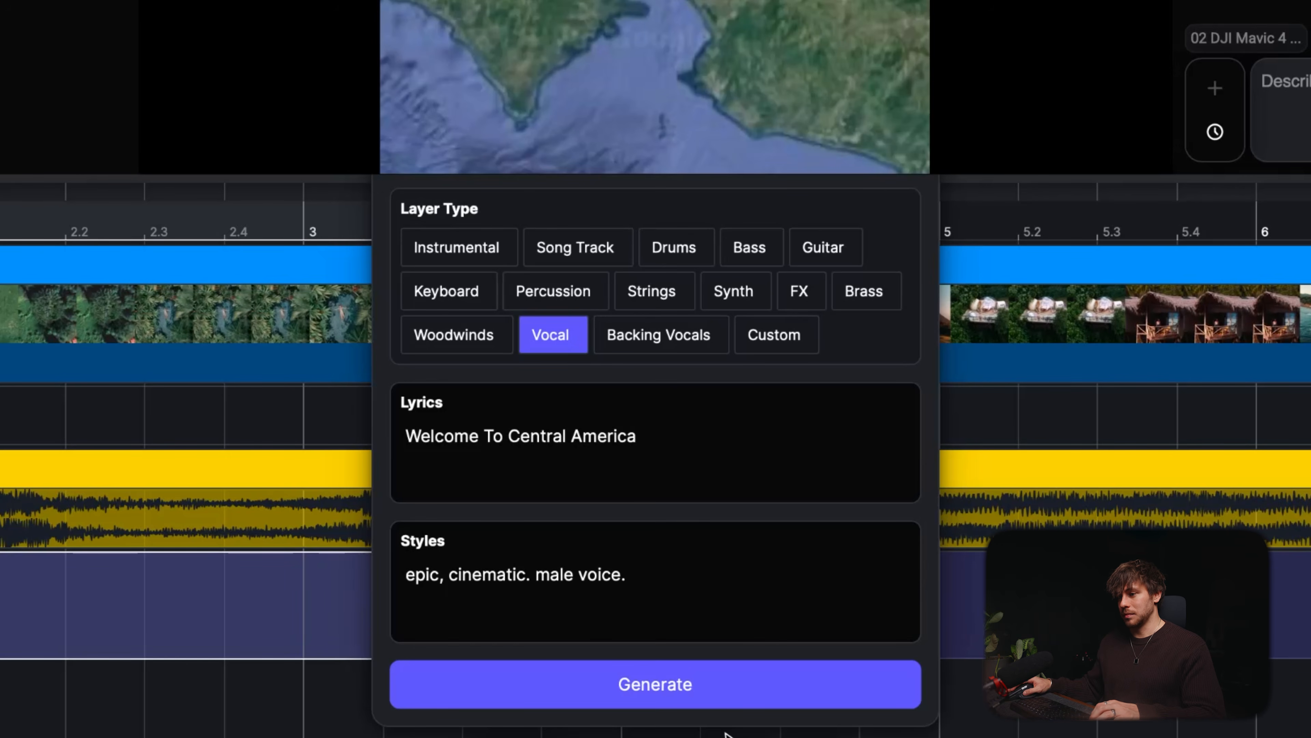
click(723, 694)
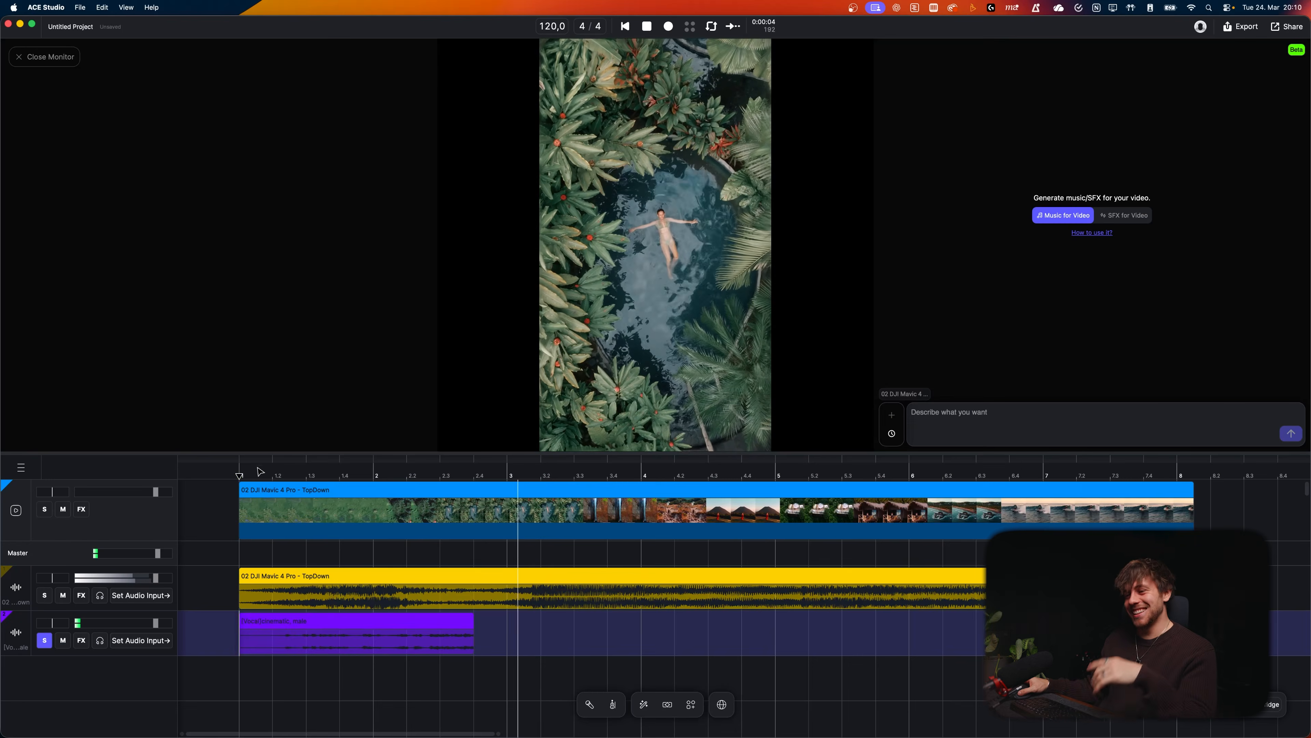
Step: Play back and extend the generated vocal clip's end to about bar 3.2
key(space)
drag(474, 637, 538, 640)
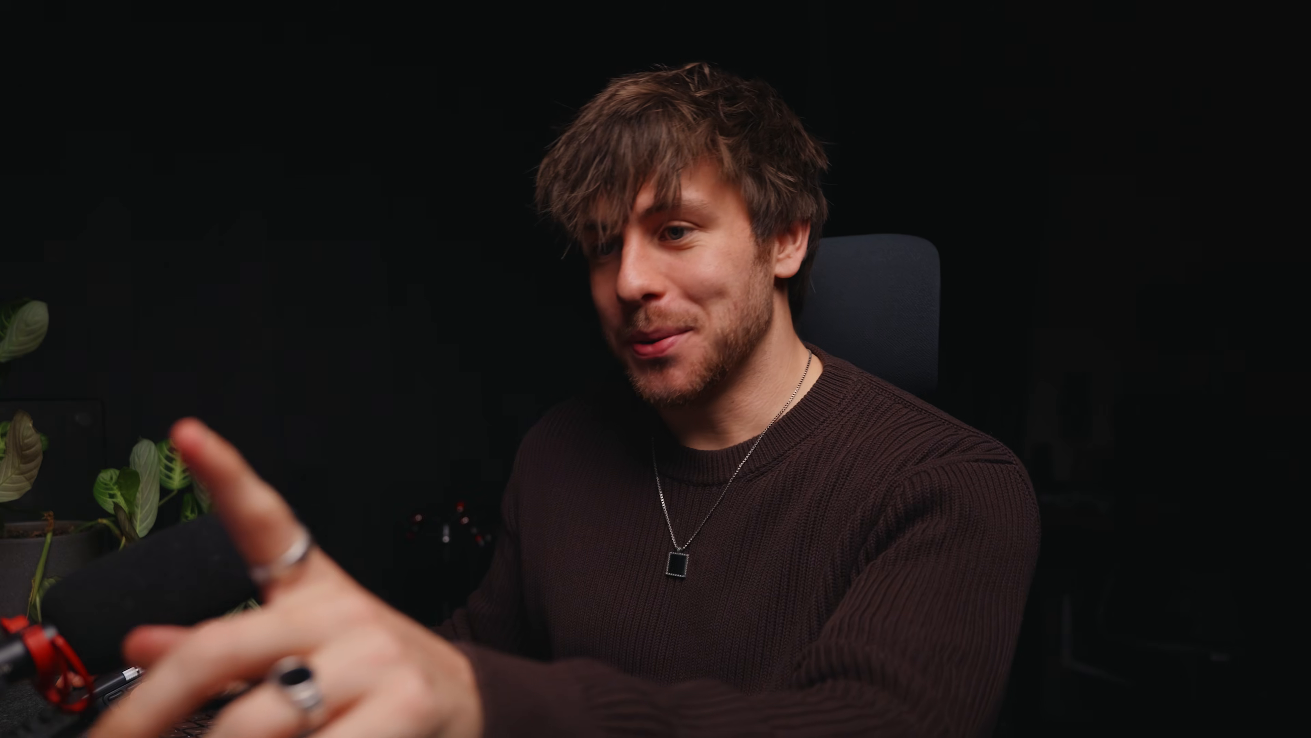